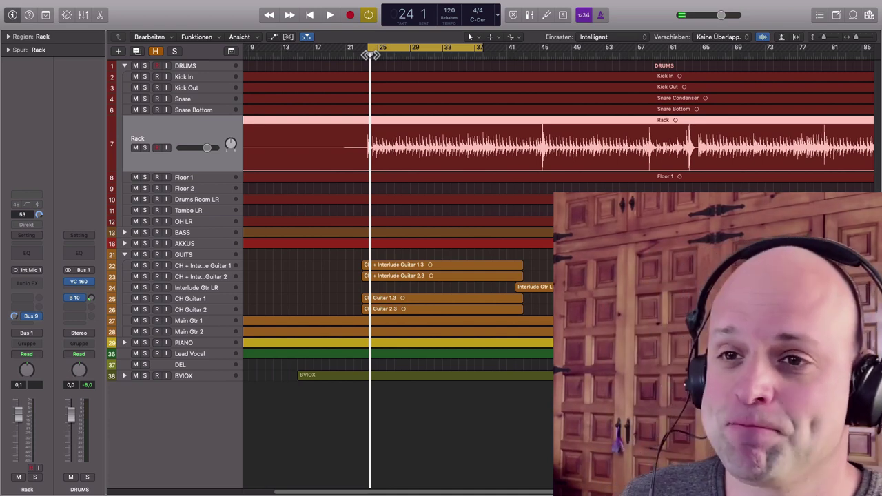
- Play the full mix from bar 24 as a listening reference, stop it and return the playhead to bar 24
{"action": "key", "text": "space"}
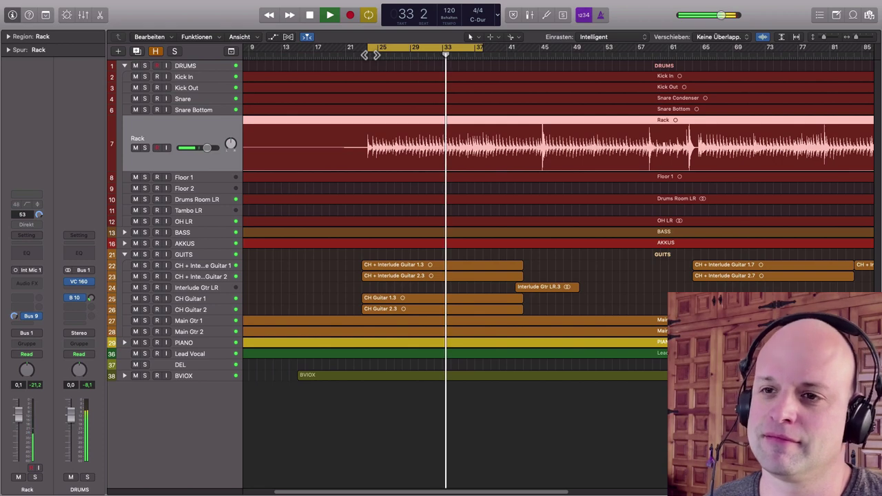
{"action": "key", "text": "space"}
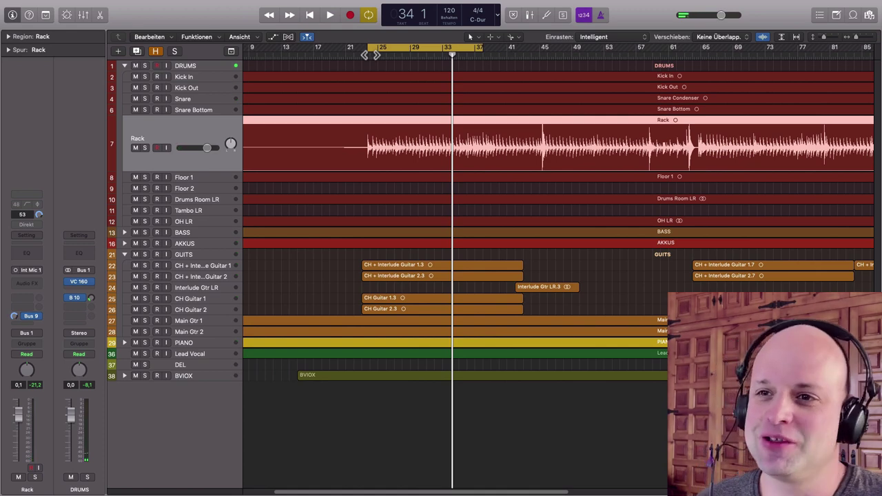
{"action": "left_click", "coordinate": [373, 198]}
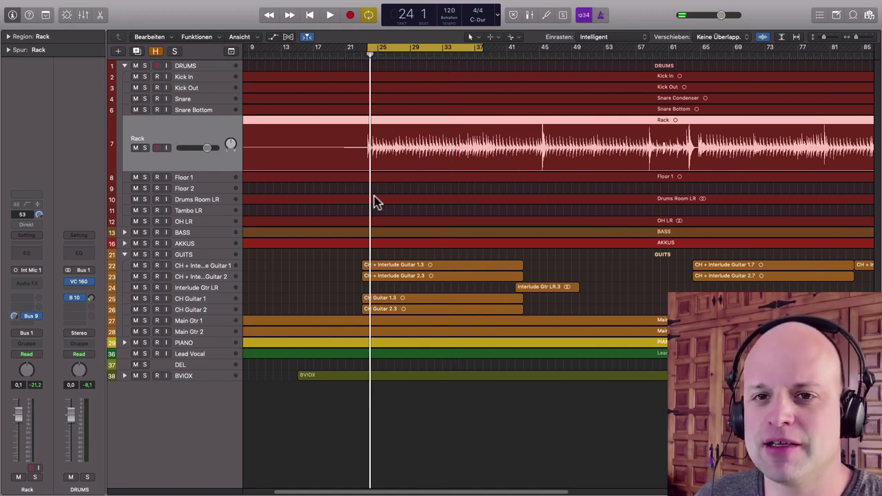
- Solo the Rack track, enlarge its waveform and listen to the drum bleed from bar 24 on
{"action": "left_click", "coordinate": [145, 149]}
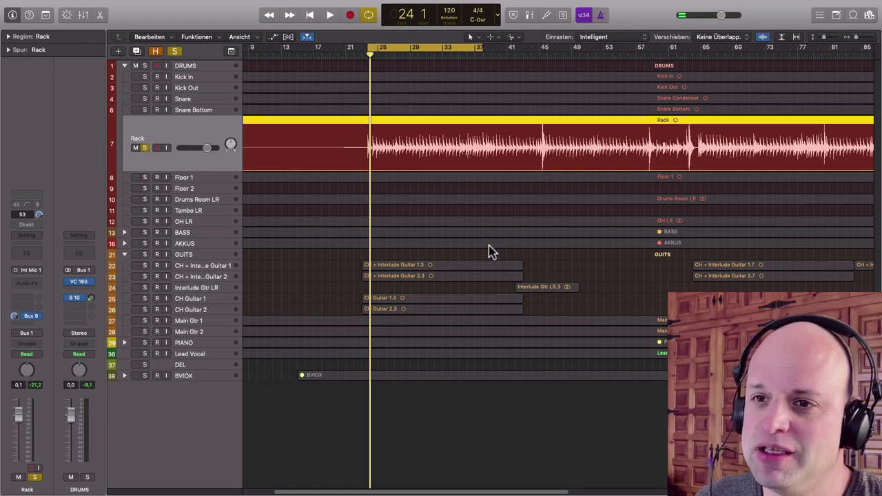
{"action": "key", "text": "space"}
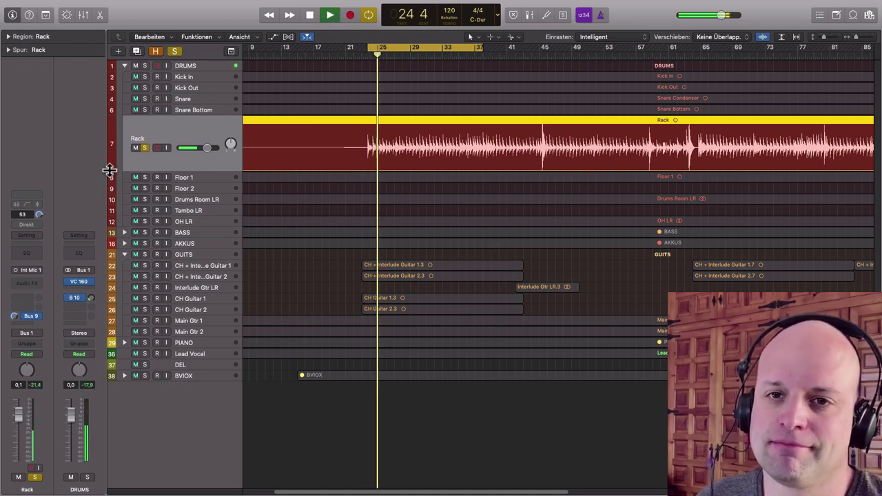
{"action": "left_click_drag", "start_coordinate": [109, 170], "coordinate": [115, 206]}
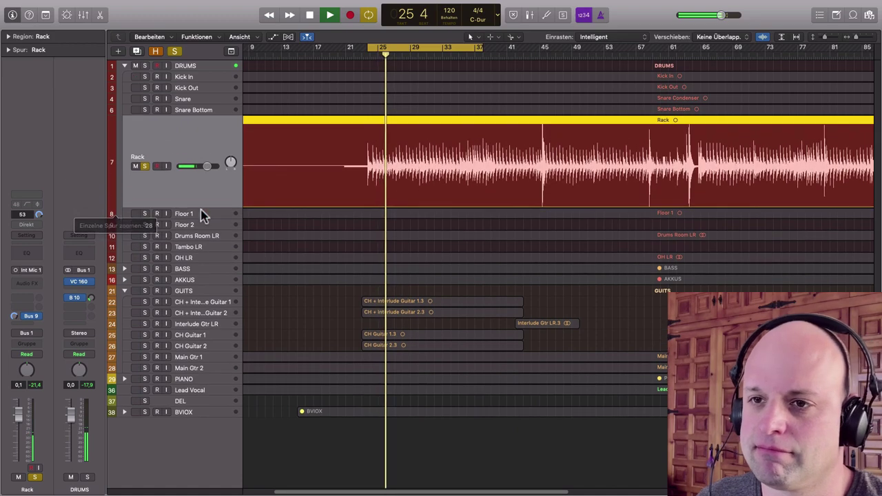
{"action": "left_click_drag", "start_coordinate": [345, 93], "coordinate": [666, 231]}
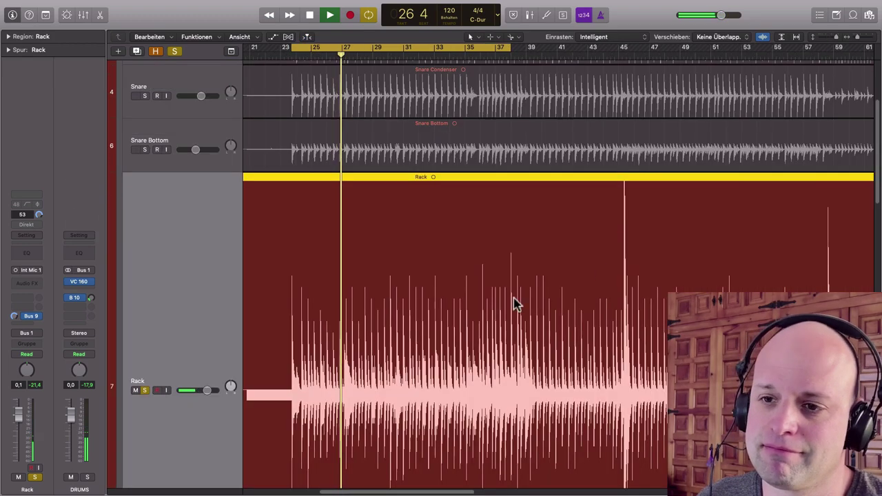
{"action": "scroll", "coordinate": [532, 281], "scroll_direction": "right", "scroll_amount": 3}
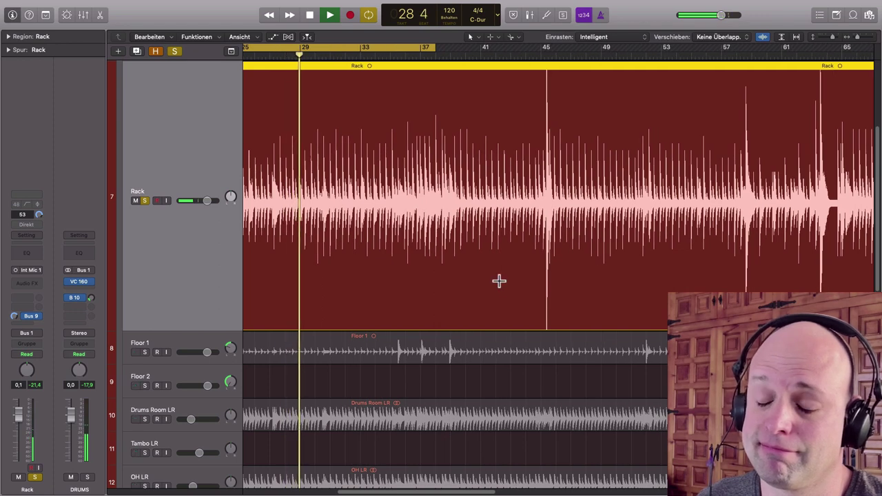
{"action": "key", "text": "space"}
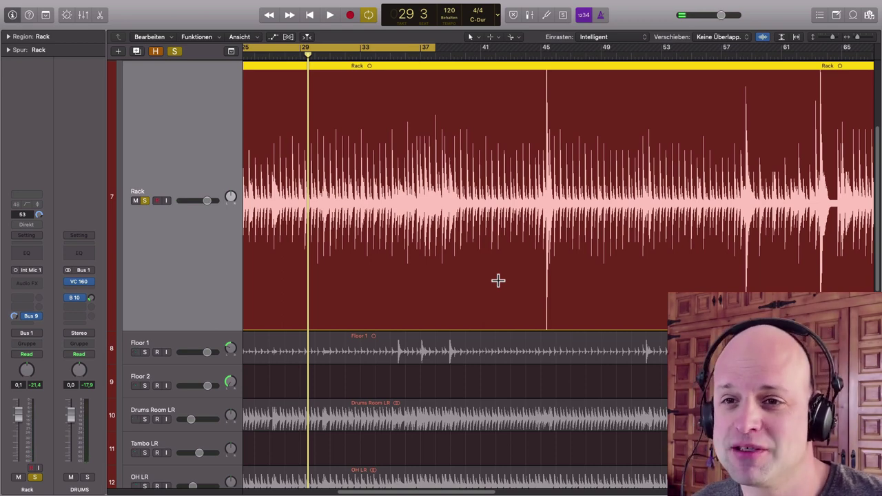
- Turn off the cycle range and play the soloed Rack track from bar 44 through the tom hit at bar 45
{"action": "scroll", "coordinate": [469, 284], "scroll_direction": "left", "scroll_amount": 5}
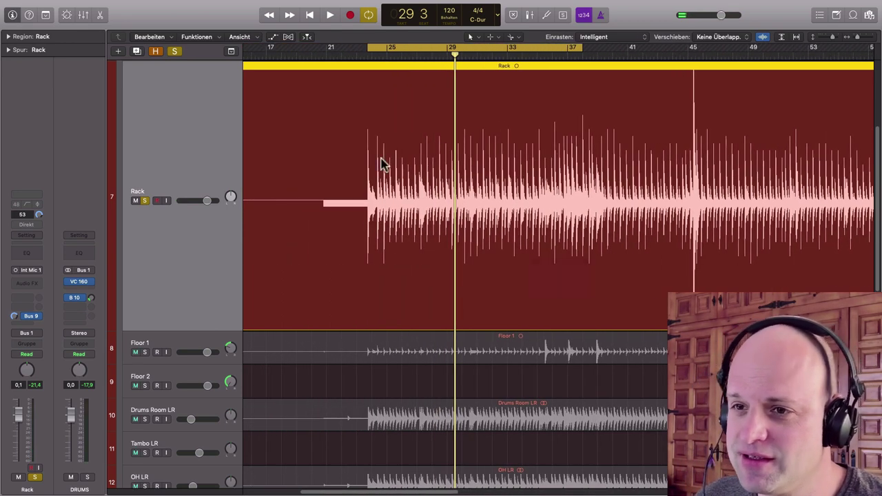
{"action": "scroll", "coordinate": [534, 238], "scroll_direction": "right", "scroll_amount": 5}
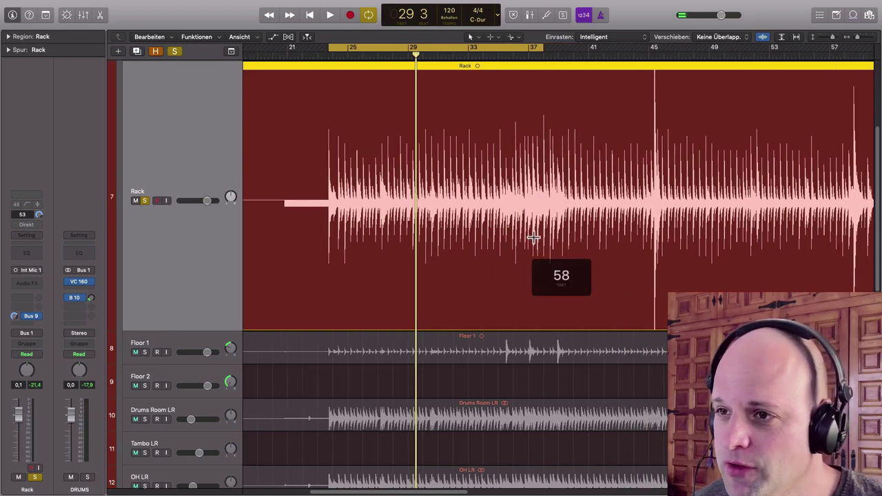
{"action": "scroll", "coordinate": [513, 240], "scroll_direction": "right", "scroll_amount": 5}
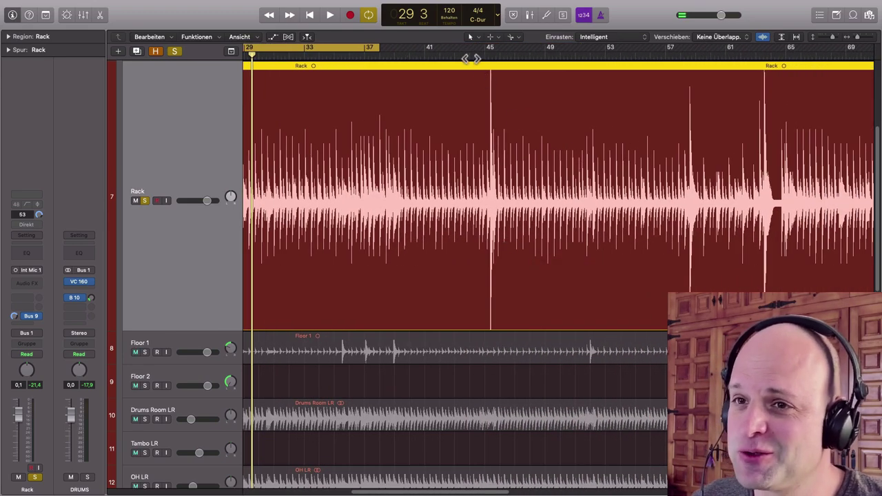
{"action": "left_click", "coordinate": [339, 49]}
{"action": "left_click", "coordinate": [468, 56]}
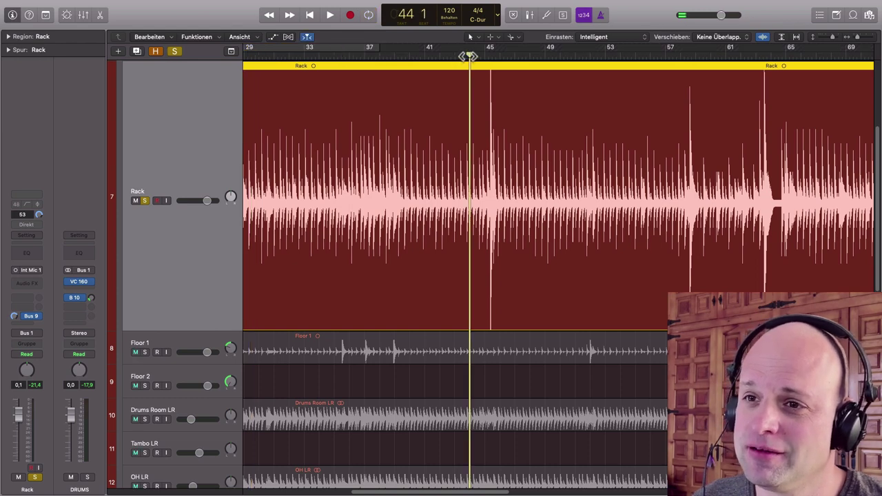
{"action": "key", "text": "space"}
{"action": "scroll", "coordinate": [416, 274], "scroll_direction": "right", "scroll_amount": 1}
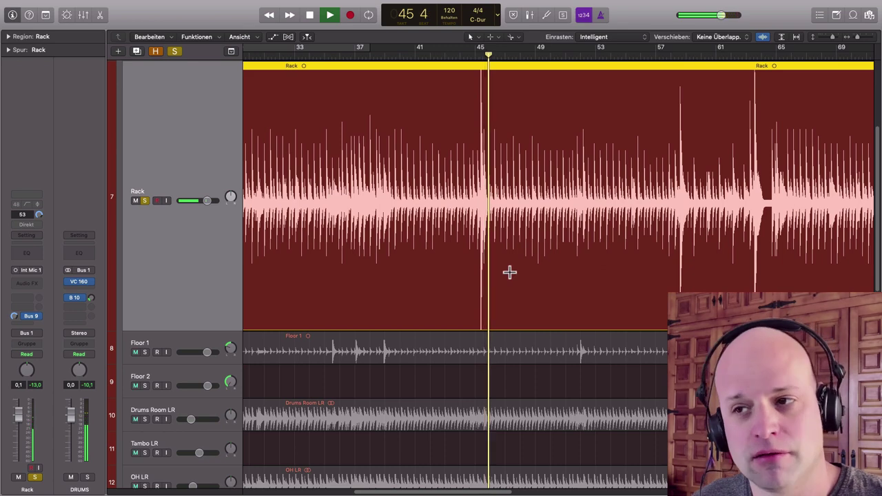
{"action": "key", "text": "space"}
- Examine the Rack track's further tom hits between bars 57 and 65 and audition that passage
{"action": "scroll", "coordinate": [526, 287], "scroll_direction": "right", "scroll_amount": 2}
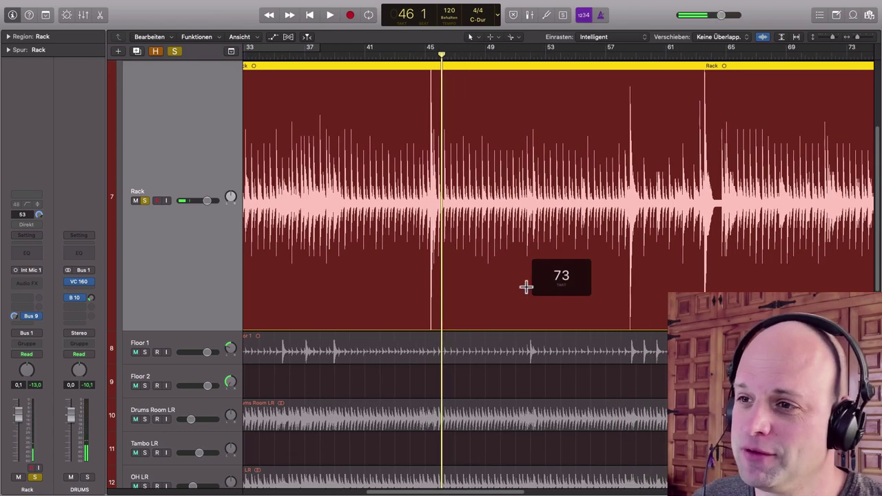
{"action": "scroll", "coordinate": [508, 281], "scroll_direction": "right", "scroll_amount": 1}
{"action": "scroll", "coordinate": [666, 149], "scroll_direction": "right", "scroll_amount": 3}
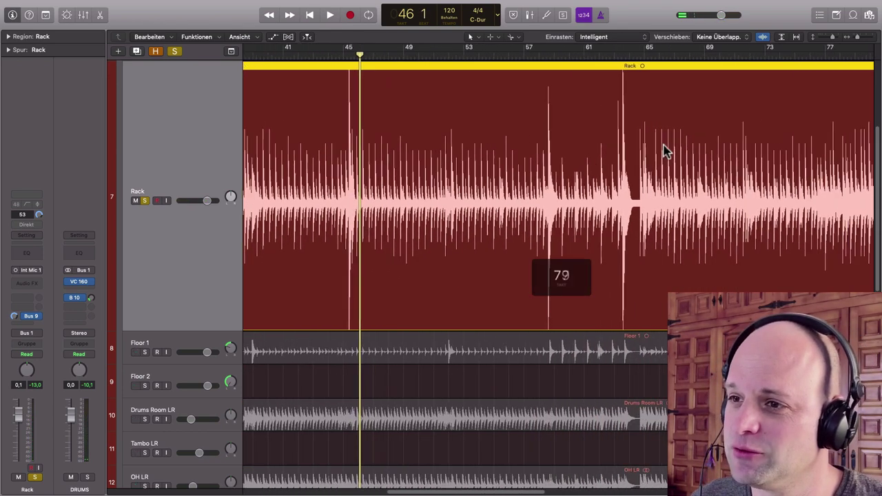
{"action": "double_click", "coordinate": [584, 54]}
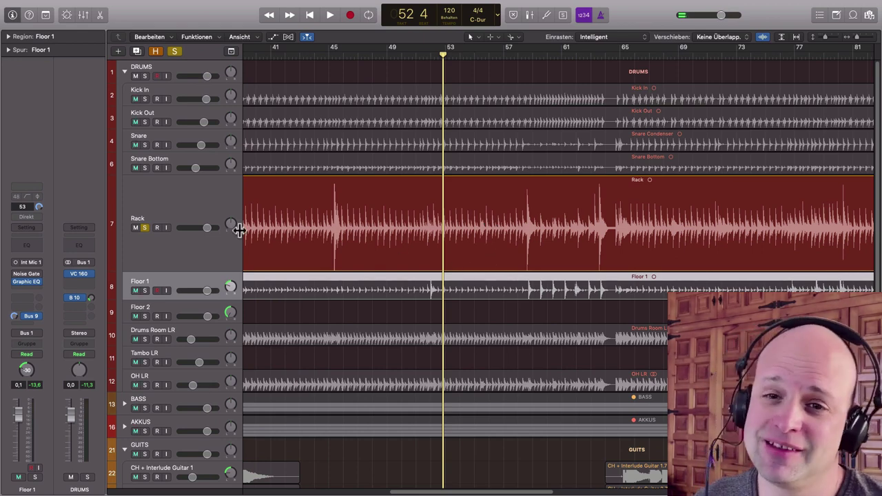
- Switch the solo from Rack to Floor 1 and listen to it from about bar 47 through the hit near bar 52
{"action": "left_click", "coordinate": [145, 227]}
{"action": "left_click", "coordinate": [145, 291]}
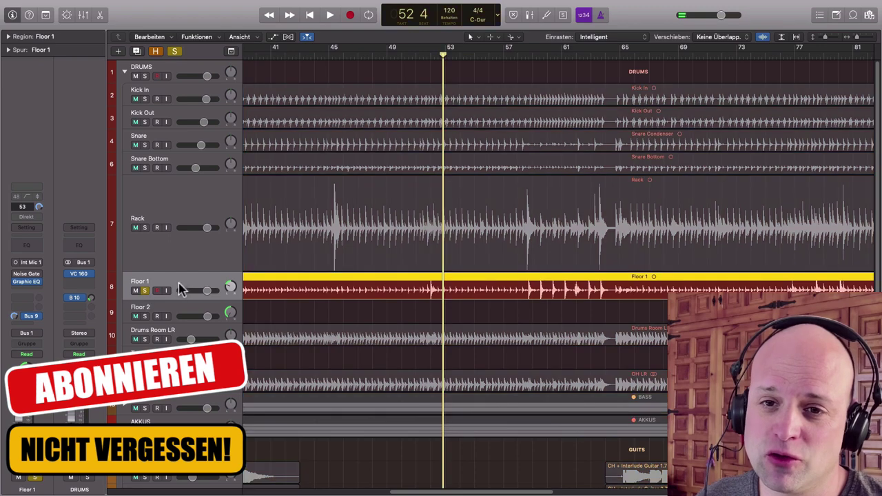
{"action": "scroll", "coordinate": [225, 288], "scroll_direction": "down", "scroll_amount": 1}
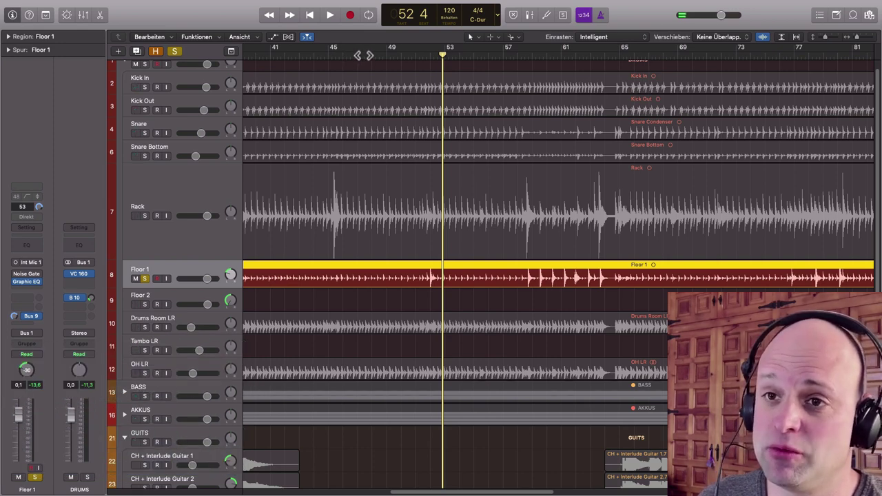
{"action": "left_click", "coordinate": [358, 56]}
{"action": "key", "text": "space"}
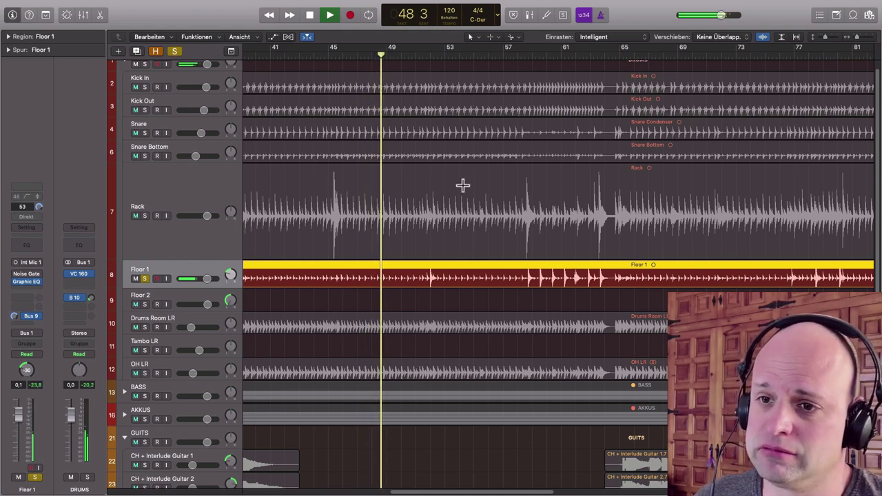
{"action": "left_click", "coordinate": [421, 57]}
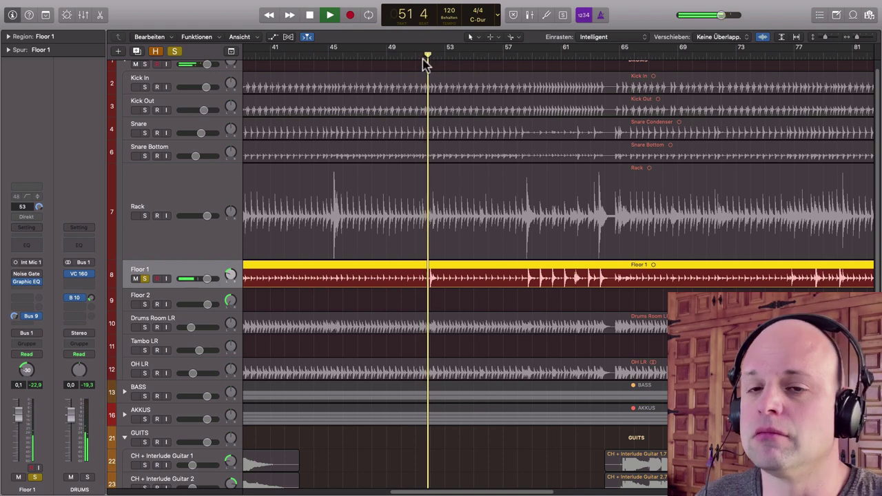
{"action": "key", "text": "space"}
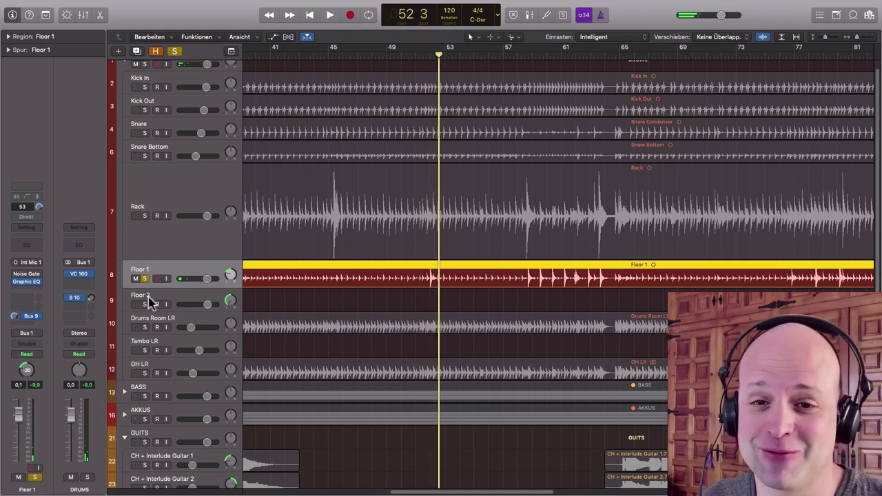
- Switch the solo from Floor 1 back to Rack and place the playhead at bar 44, before the tom hit
{"action": "left_click", "coordinate": [144, 278]}
{"action": "left_click", "coordinate": [192, 252]}
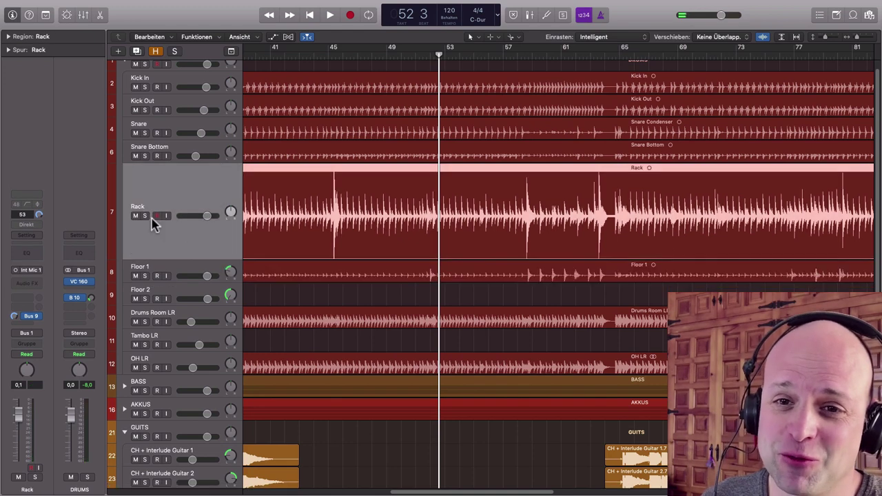
{"action": "left_click", "coordinate": [145, 217]}
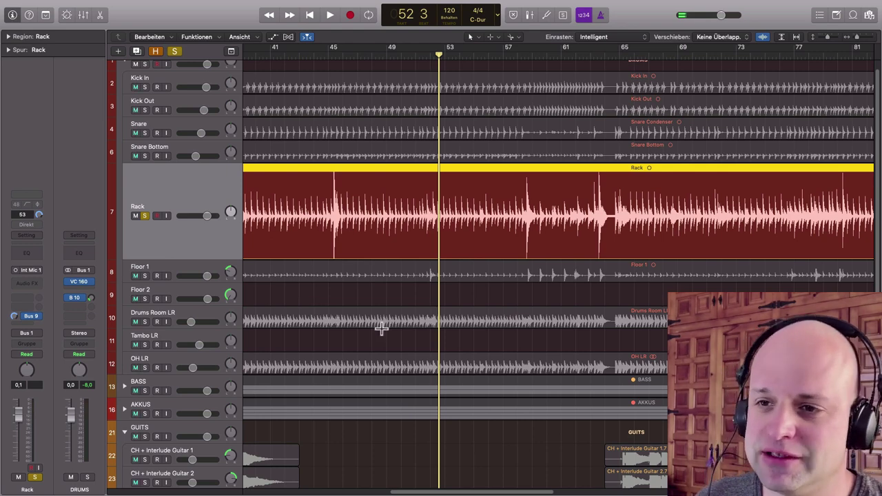
{"action": "scroll", "coordinate": [426, 299], "scroll_direction": "left", "scroll_amount": 5}
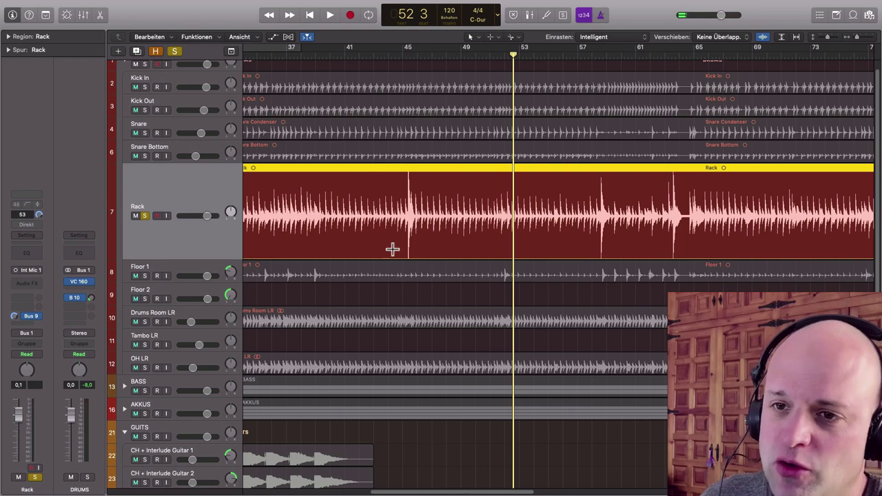
{"action": "scroll", "coordinate": [393, 252], "scroll_direction": "left", "scroll_amount": 4}
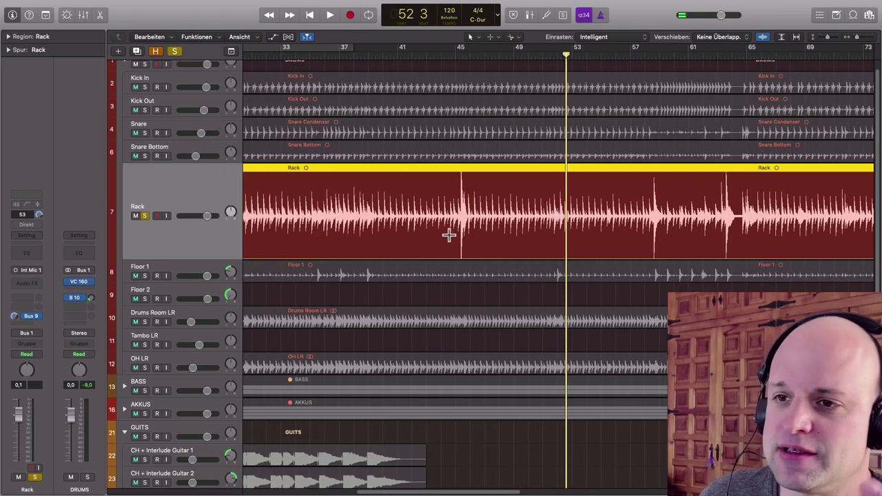
{"action": "left_click", "coordinate": [441, 54]}
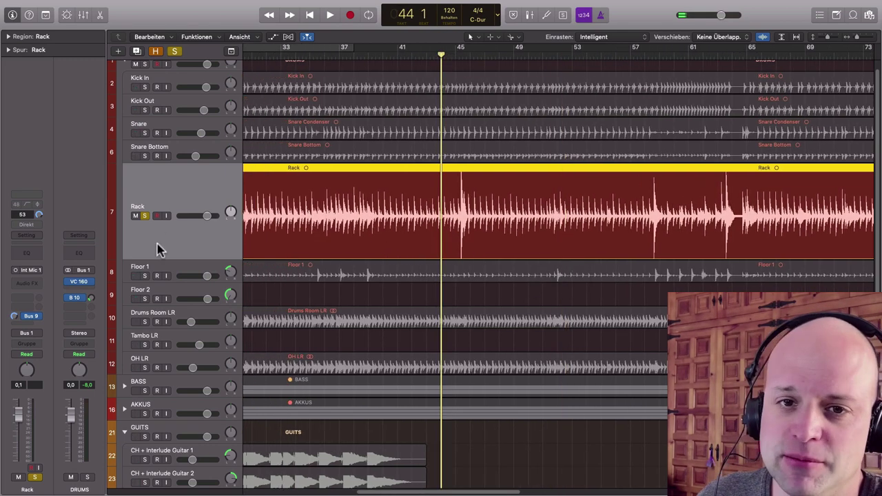
- Insert a Noise Gate on the Rack channel and position its plug-in window below the Rack waveform
{"action": "left_click", "coordinate": [33, 283]}
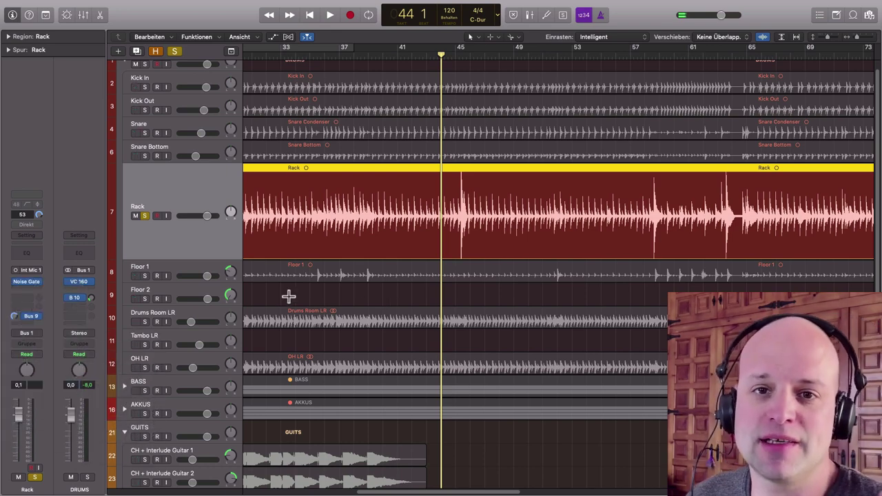
{"action": "left_click", "coordinate": [27, 282]}
{"action": "left_click_drag", "start_coordinate": [252, 184], "coordinate": [481, 289]}
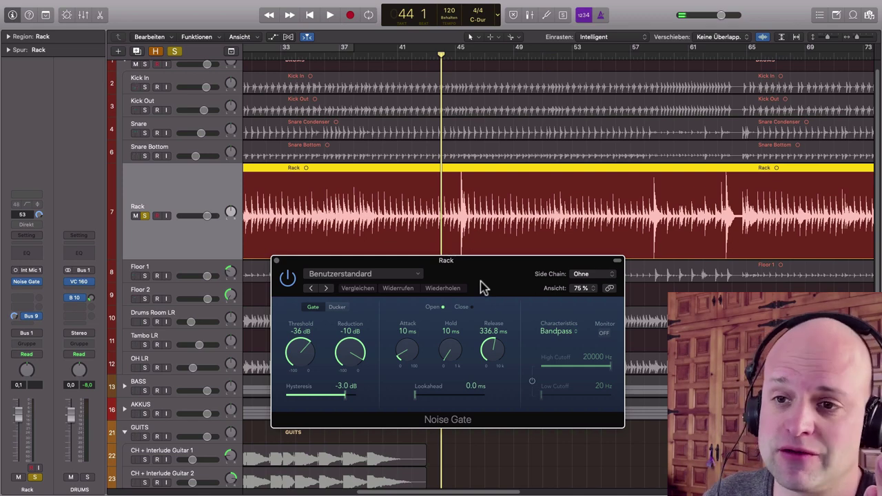
{"action": "left_click_drag", "start_coordinate": [486, 284], "coordinate": [718, 143]}
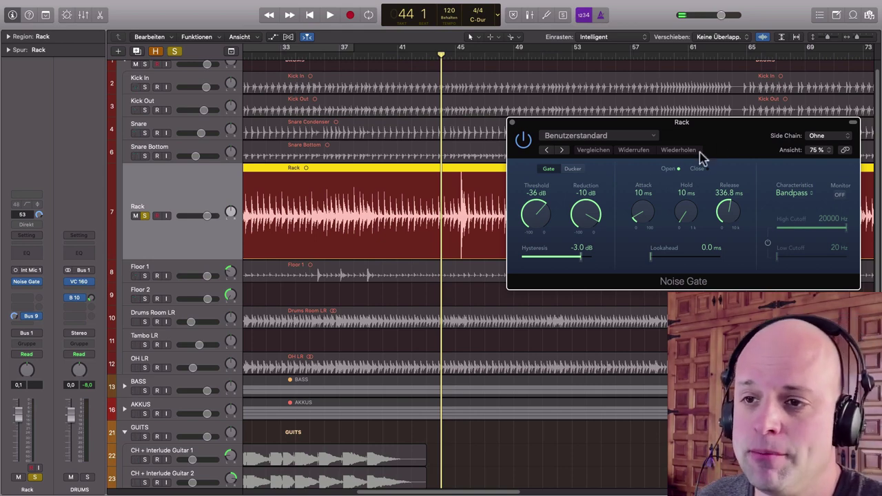
{"action": "mouse_move", "coordinate": [706, 124]}
{"action": "left_mouse_down"}
{"action": "mouse_move", "coordinate": [731, 132]}
{"action": "mouse_move", "coordinate": [734, 155]}
{"action": "mouse_move", "coordinate": [715, 137]}
{"action": "left_mouse_up"}
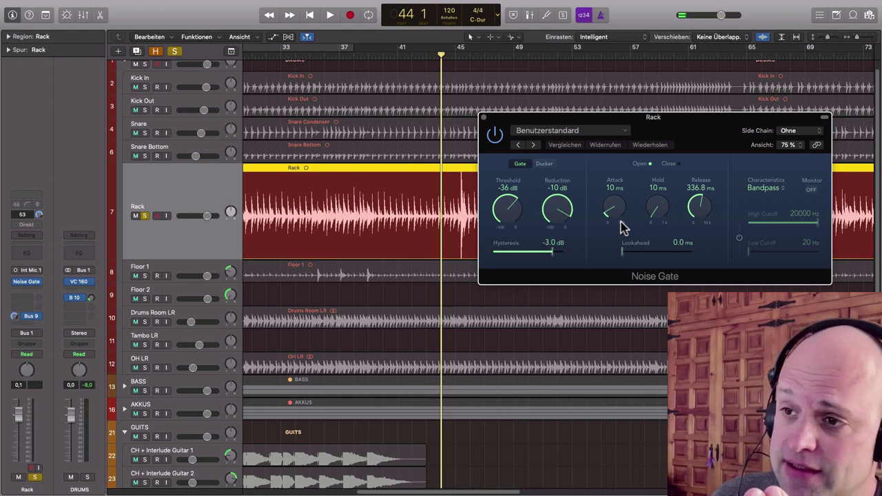
{"action": "left_click_drag", "start_coordinate": [697, 137], "coordinate": [535, 291]}
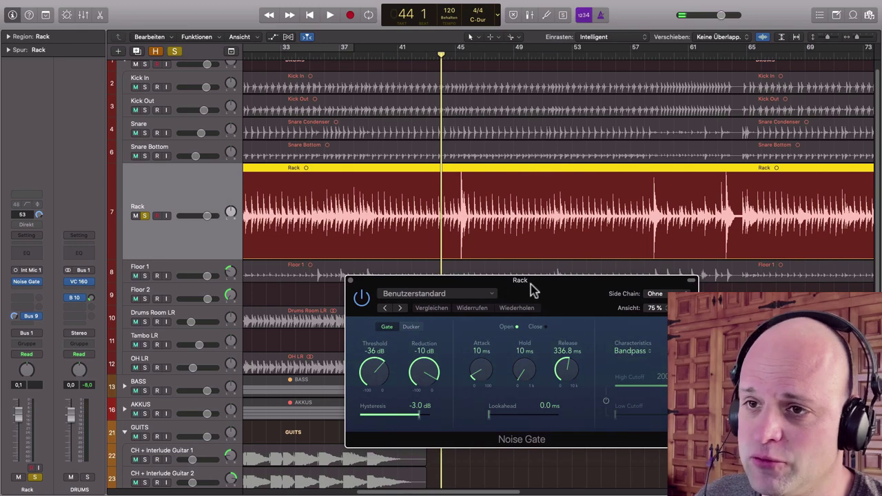
- Set a cycle range from about bar 42 to bar 48 around the Rack tom hit and start looping it
{"action": "left_click_drag", "start_coordinate": [424, 54], "coordinate": [499, 53]}
{"action": "left_click_drag", "start_coordinate": [417, 49], "coordinate": [422, 49]}
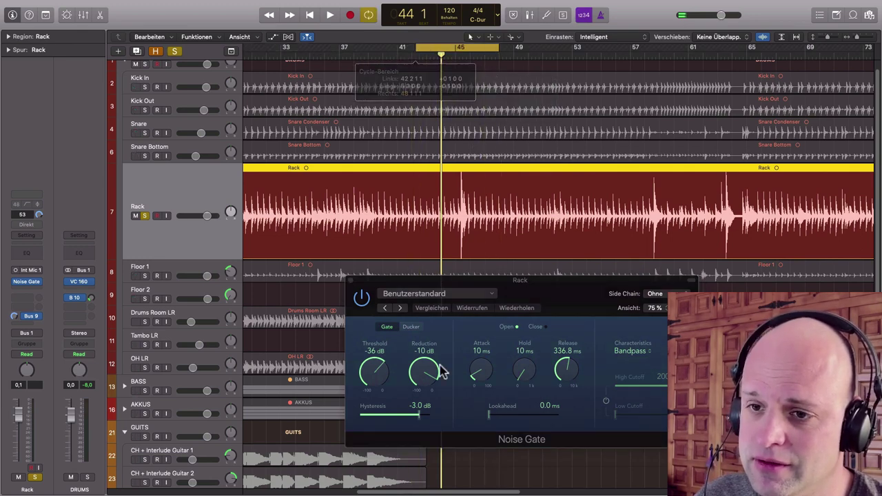
{"action": "key", "text": "space"}
- Set the Noise Gate's threshold to -20 dB and its reduction to -94 dB during loop playback, and stop playback
{"action": "left_click_drag", "start_coordinate": [370, 372], "coordinate": [424, 420]}
{"action": "mouse_move", "coordinate": [428, 383]}
{"action": "left_mouse_down"}
{"action": "mouse_move", "coordinate": [419, 391]}
{"action": "mouse_move", "coordinate": [419, 383]}
{"action": "mouse_move", "coordinate": [427, 395]}
{"action": "left_mouse_up"}
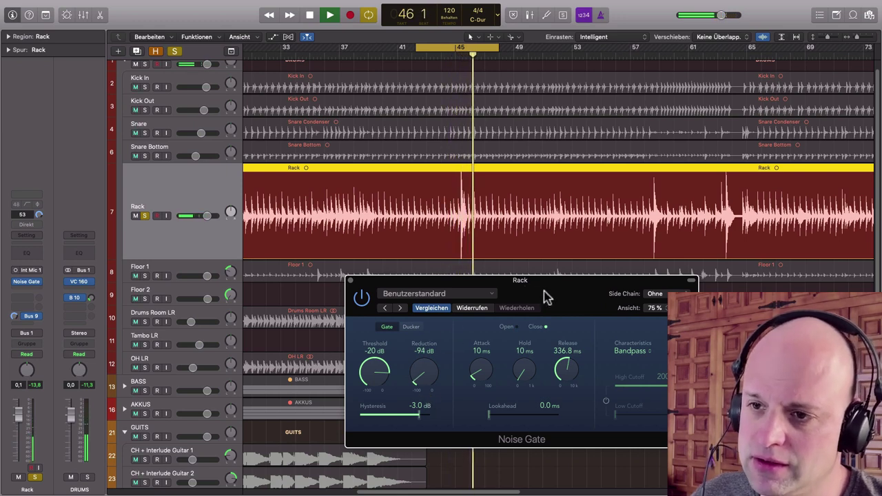
{"action": "left_click_drag", "start_coordinate": [545, 296], "coordinate": [516, 262]}
{"action": "key", "text": "space"}
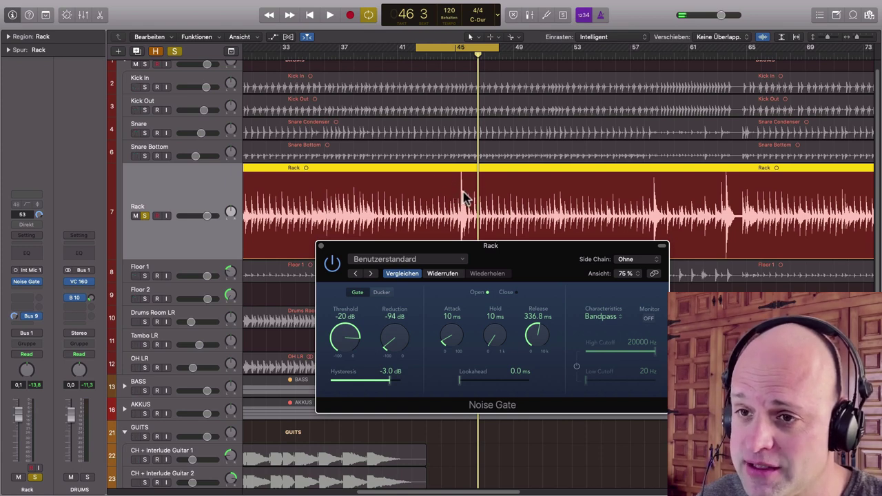
- Play the gated Rack tom hit from about bar 44, and cancel the region bounce dialog
{"action": "double_click", "coordinate": [442, 56]}
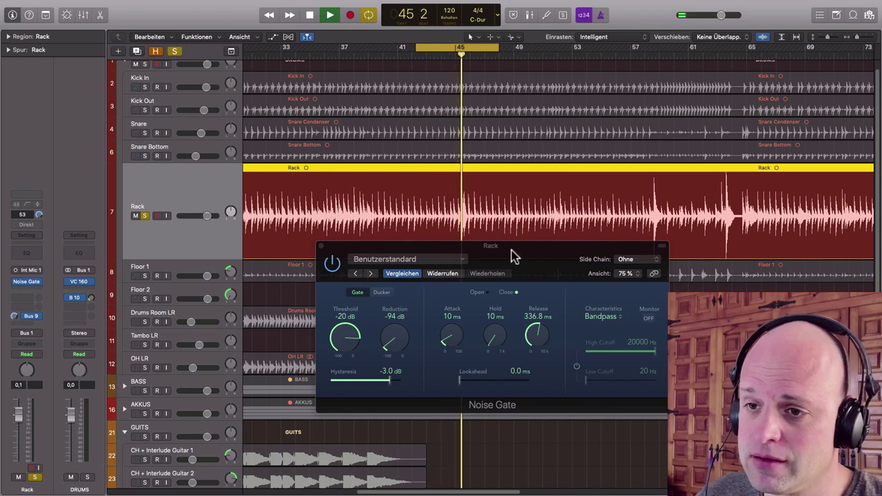
{"action": "key", "text": "v"}
{"action": "key", "text": "ctrl+b"}
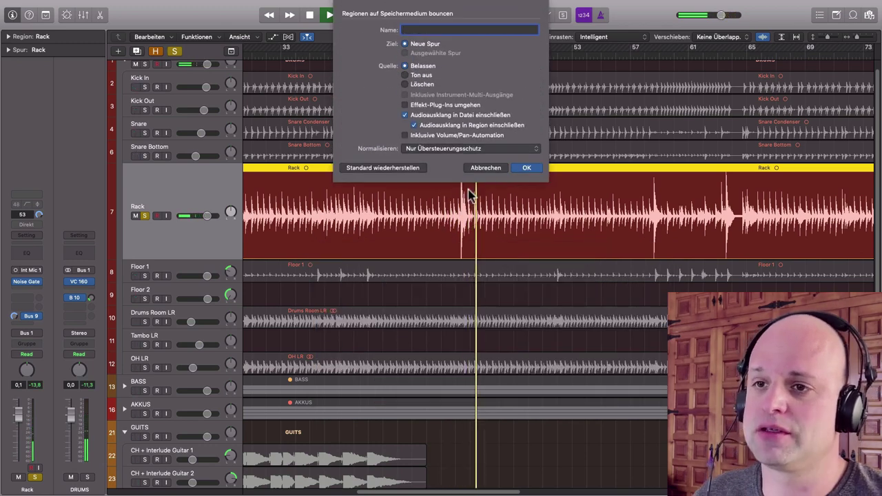
{"action": "left_click", "coordinate": [491, 169]}
{"action": "key", "text": "v"}
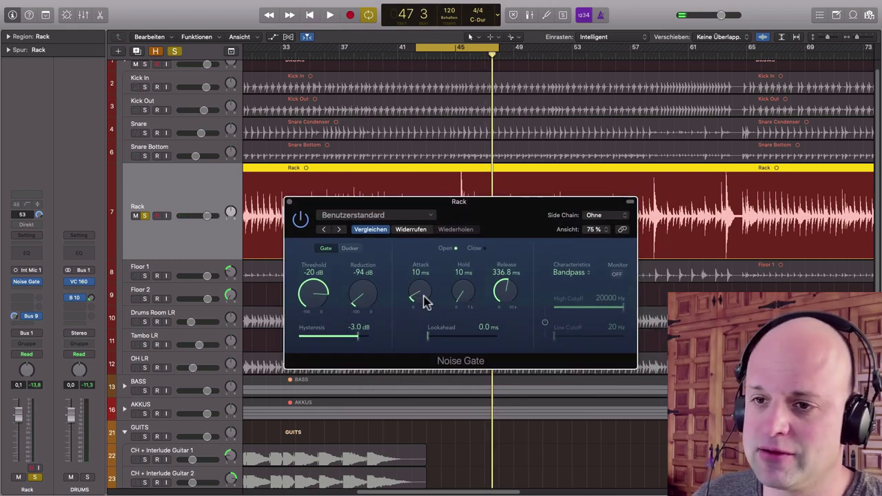
- Set the Noise Gate's attack to 15 ms and its hold to 380 ms
{"action": "left_click_drag", "start_coordinate": [430, 300], "coordinate": [419, 294]}
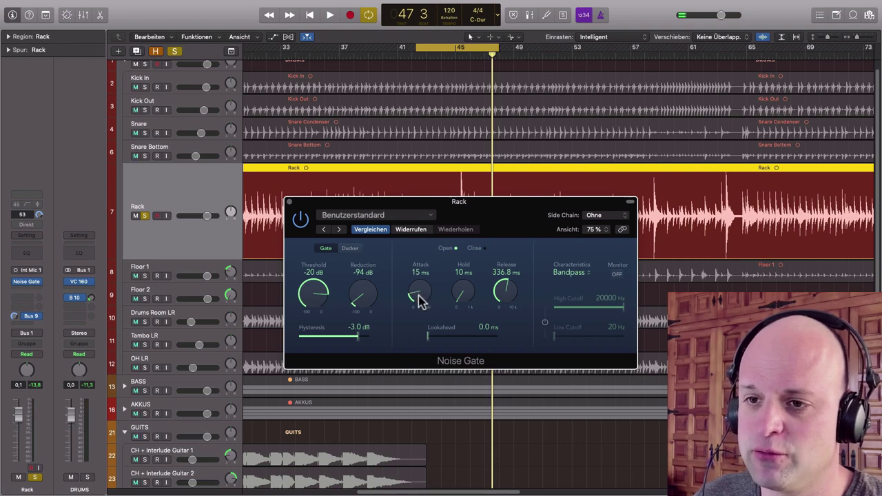
{"action": "left_click_drag", "start_coordinate": [488, 211], "coordinate": [483, 208]}
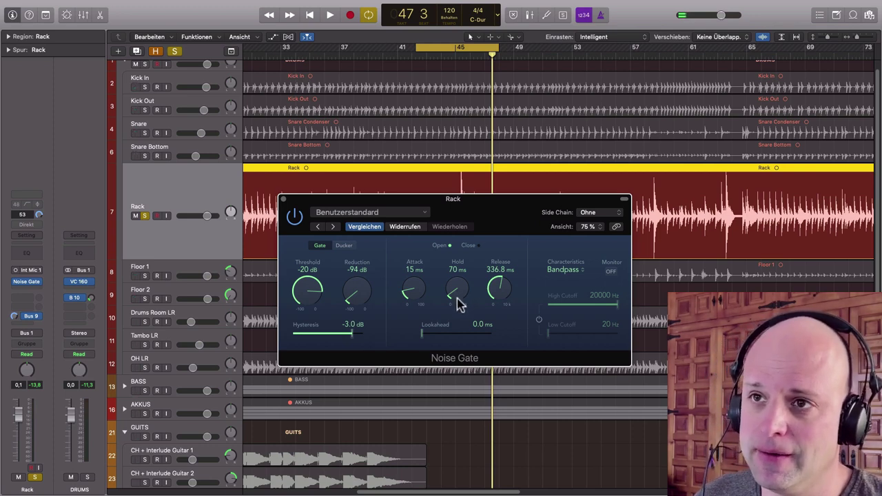
{"action": "left_click_drag", "start_coordinate": [446, 281], "coordinate": [453, 295]}
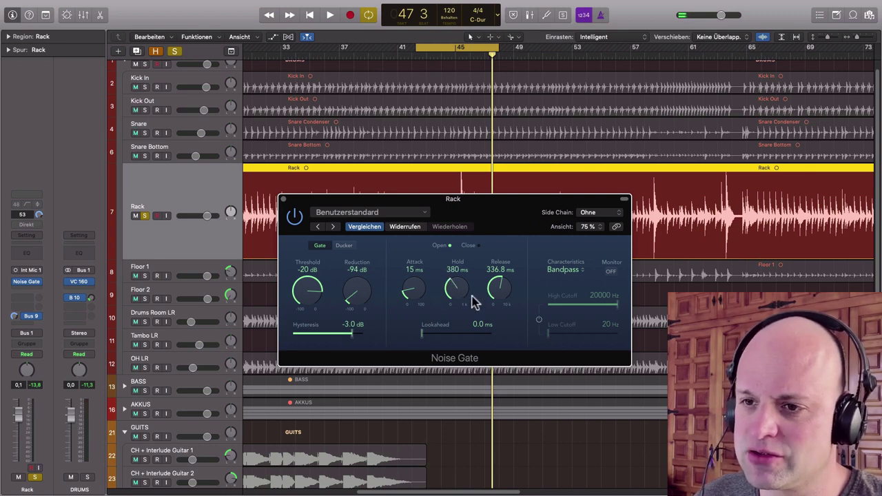
- Play the Rack tom hit around bar 45, and set the Noise Gate's release to 85.5 ms and attack to 13 ms
{"action": "left_click_drag", "start_coordinate": [528, 227], "coordinate": [541, 271]}
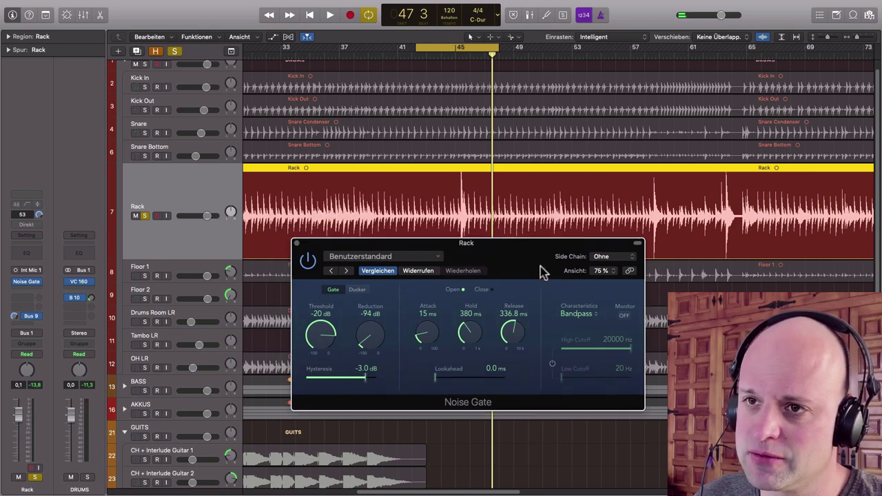
{"action": "key", "text": "space"}
{"action": "left_click", "coordinate": [455, 194]}
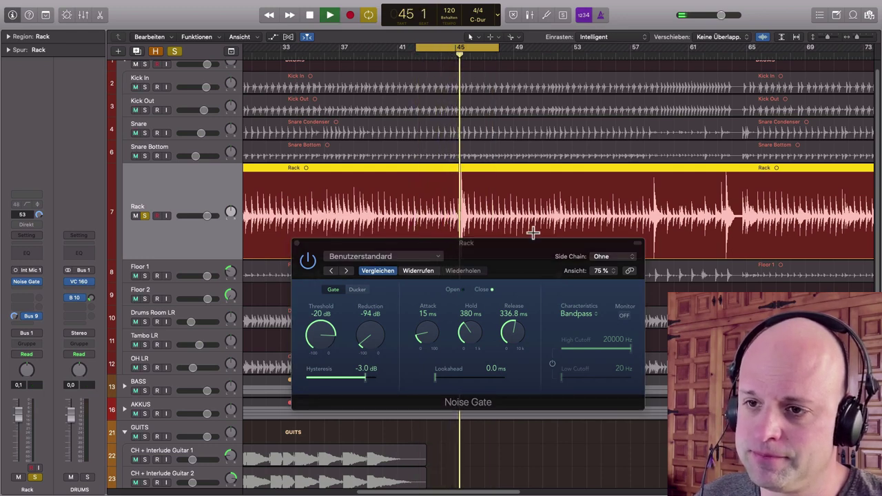
{"action": "key", "text": "space"}
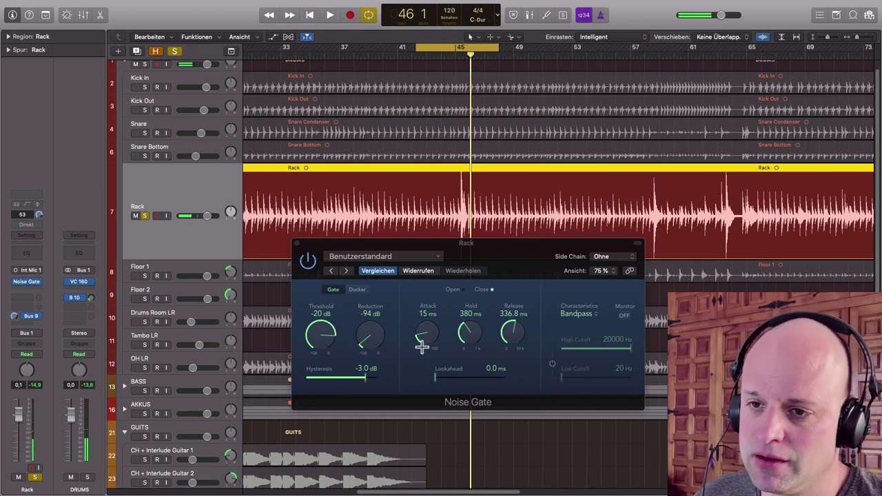
{"action": "left_click_drag", "start_coordinate": [507, 332], "coordinate": [492, 351]}
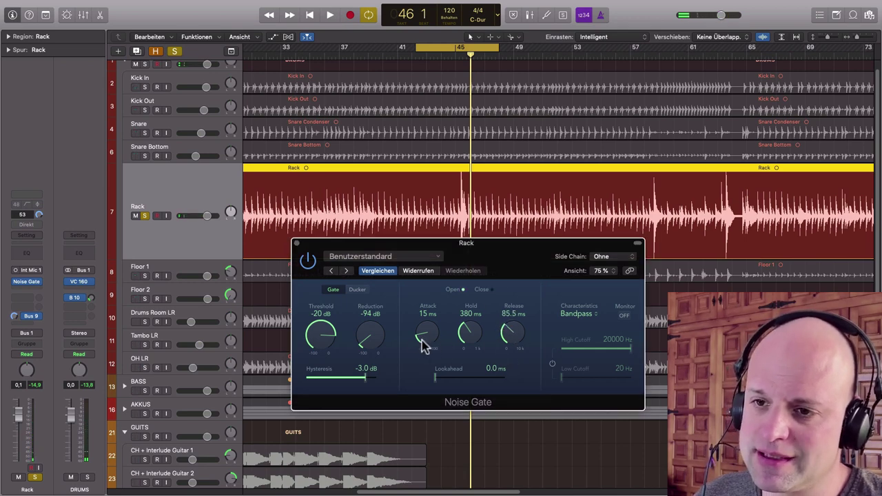
{"action": "left_click_drag", "start_coordinate": [420, 335], "coordinate": [426, 347]}
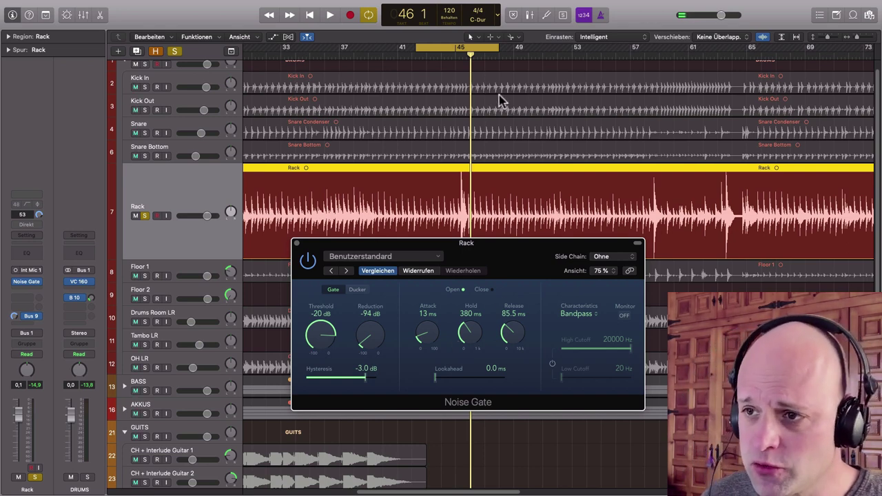
- Play the gated Rack track from bar 62 through the tom hits near bar 63, and close the Noise Gate window
{"action": "scroll", "coordinate": [650, 211], "scroll_direction": "right", "scroll_amount": 3}
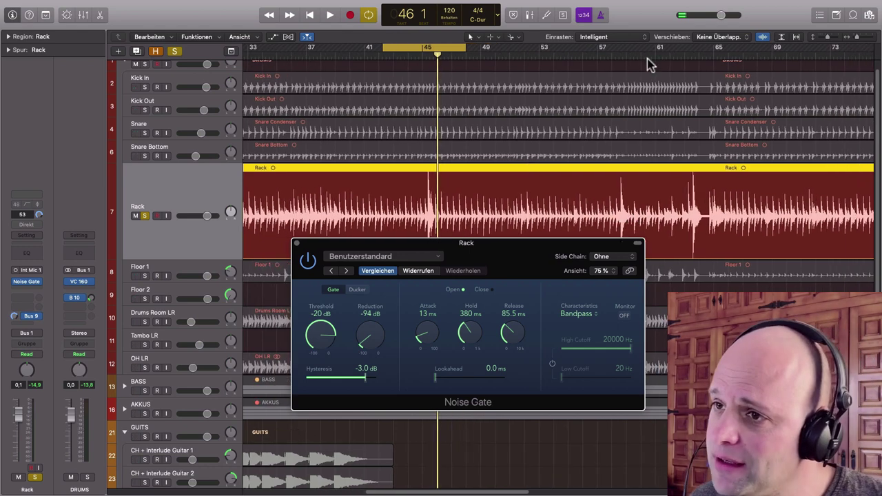
{"action": "double_click", "coordinate": [669, 56]}
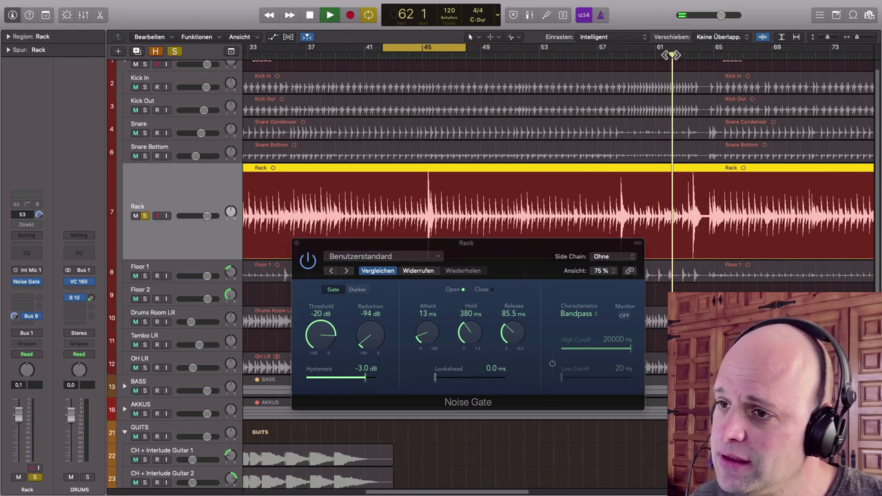
{"action": "scroll", "coordinate": [674, 225], "scroll_direction": "right", "scroll_amount": 5}
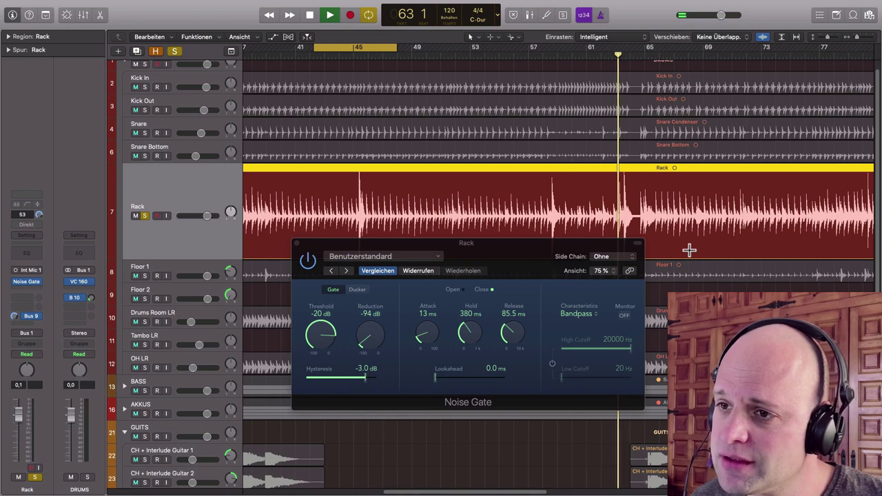
{"action": "key", "text": "space"}
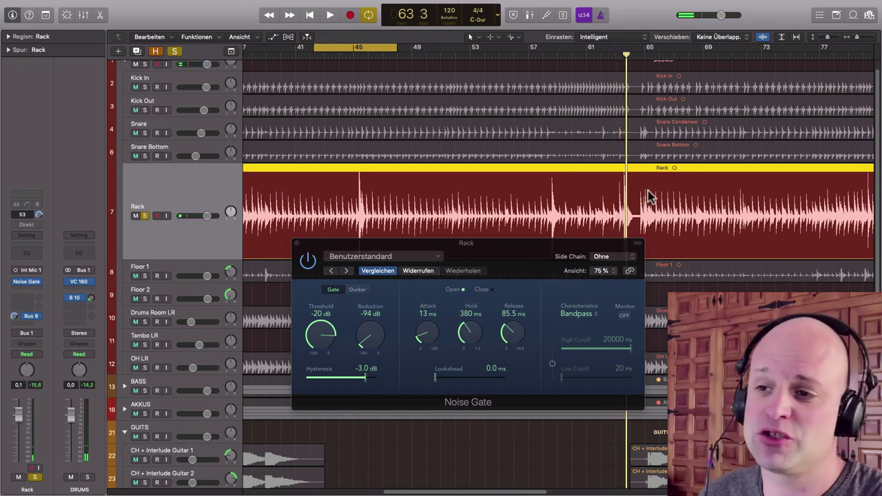
{"action": "left_click", "coordinate": [297, 244]}
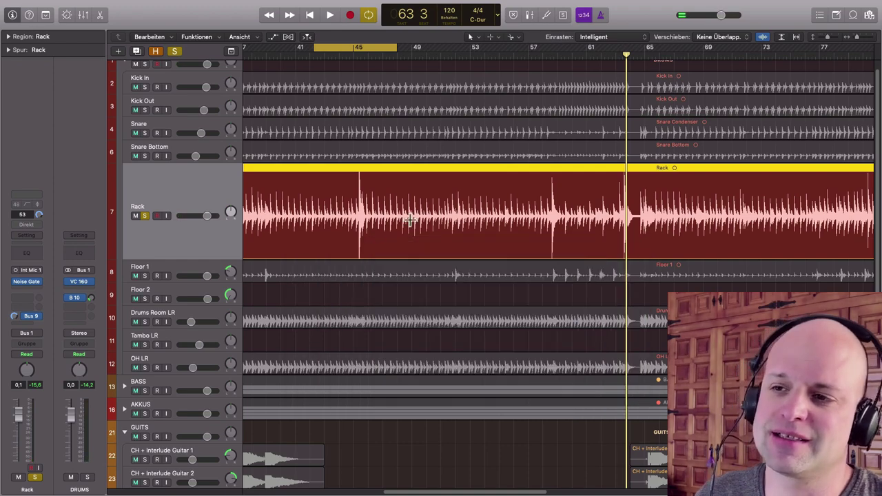
- Take the Rack track out of solo and bypass its Noise Gate
{"action": "scroll", "coordinate": [355, 238], "scroll_direction": "down", "scroll_amount": 5}
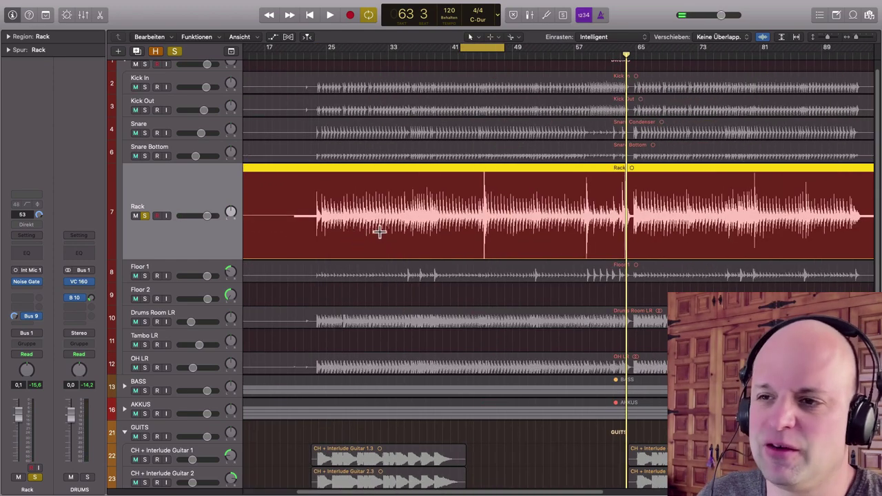
{"action": "scroll", "coordinate": [373, 237], "scroll_direction": "down", "scroll_amount": 1}
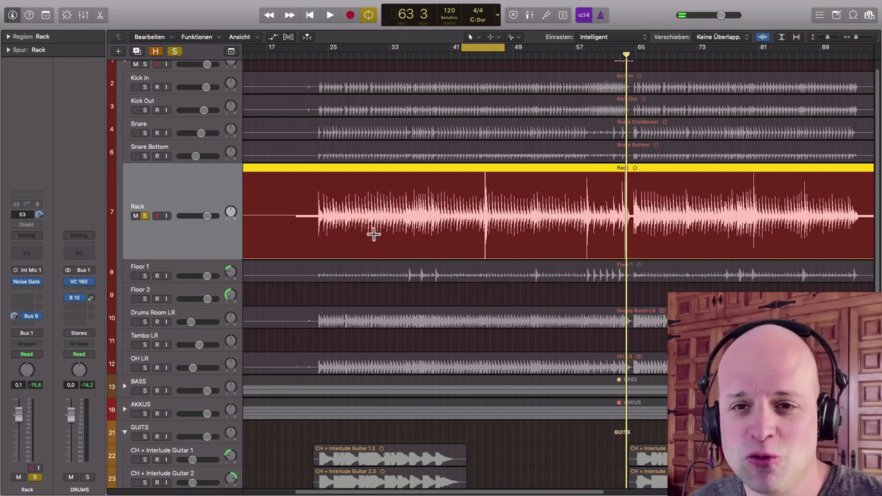
{"action": "left_click", "coordinate": [145, 215]}
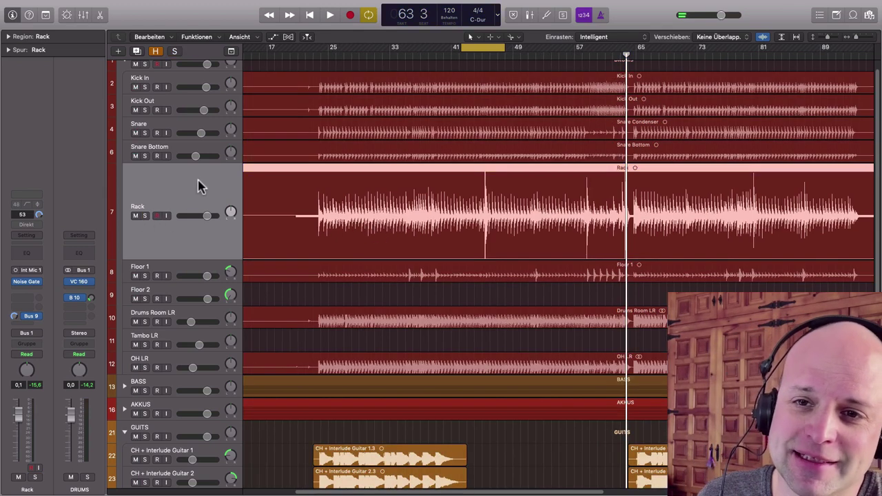
{"action": "left_click", "coordinate": [15, 282]}
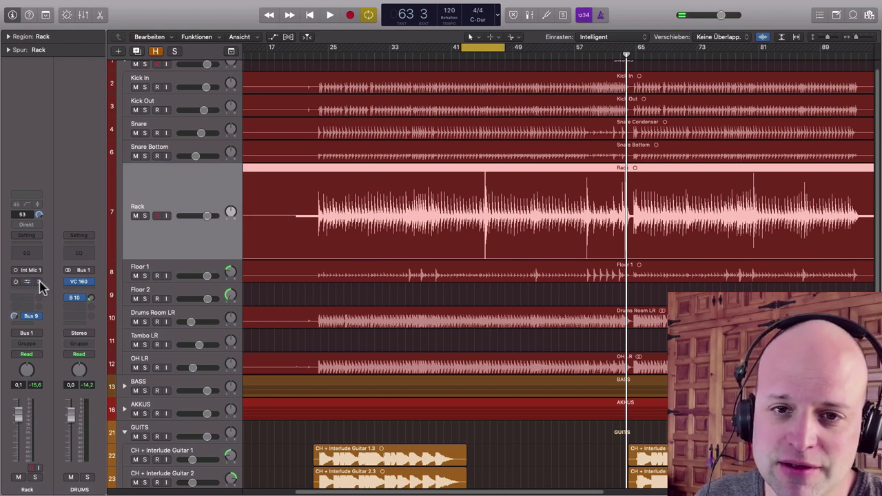
- Open the function for removing silence from an audio region on the Rack tom region and set its threshold to -18 dB
{"action": "left_click", "coordinate": [197, 38]}
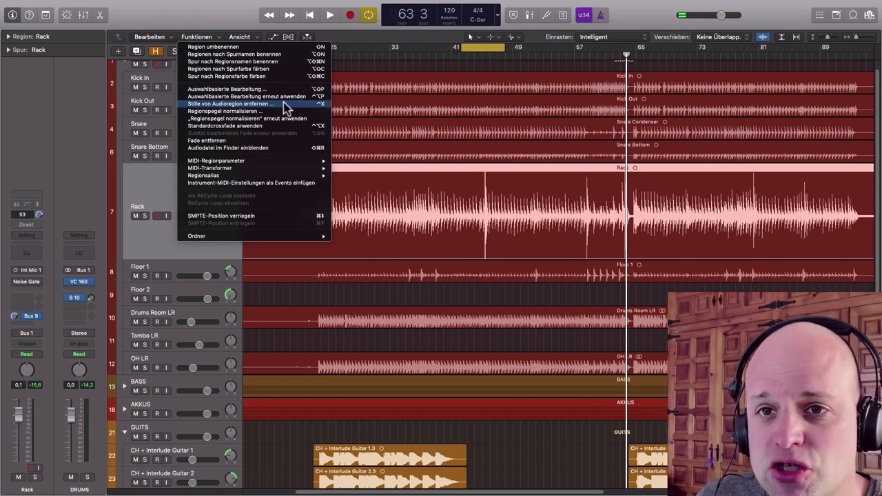
{"action": "left_click", "coordinate": [246, 105]}
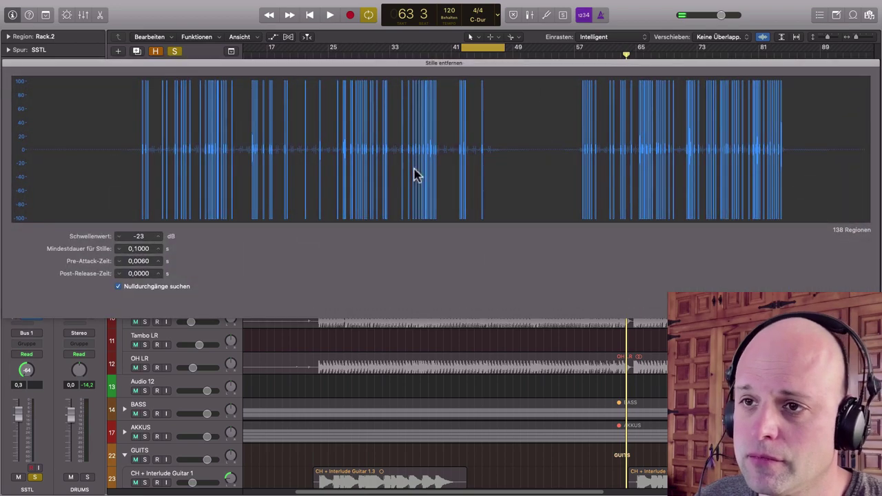
{"action": "left_click", "coordinate": [119, 237]}
{"action": "left_click", "coordinate": [119, 237]}
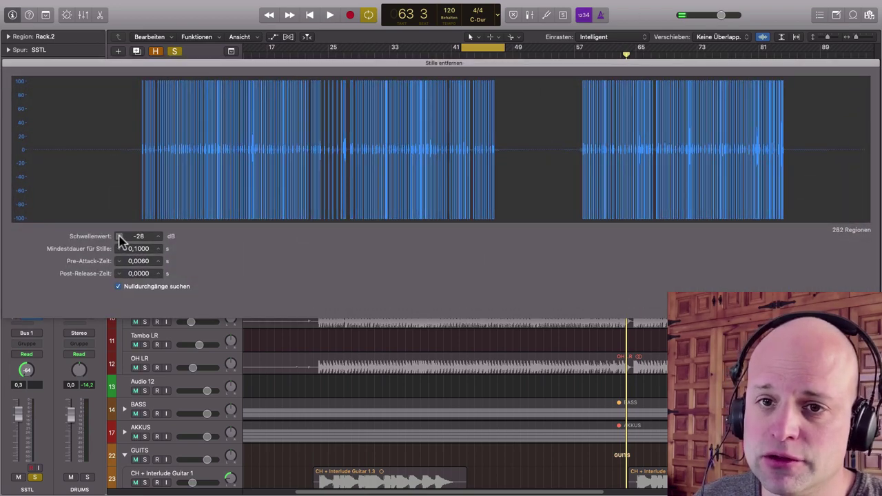
{"action": "left_click", "coordinate": [157, 237]}
{"action": "left_click", "coordinate": [157, 237]}
{"action": "left_click", "coordinate": [158, 236]}
{"action": "left_click", "coordinate": [158, 236]}
{"action": "left_click", "coordinate": [158, 236]}
{"action": "left_click", "coordinate": [158, 237]}
{"action": "left_click", "coordinate": [158, 236]}
{"action": "left_click", "coordinate": [158, 237]}
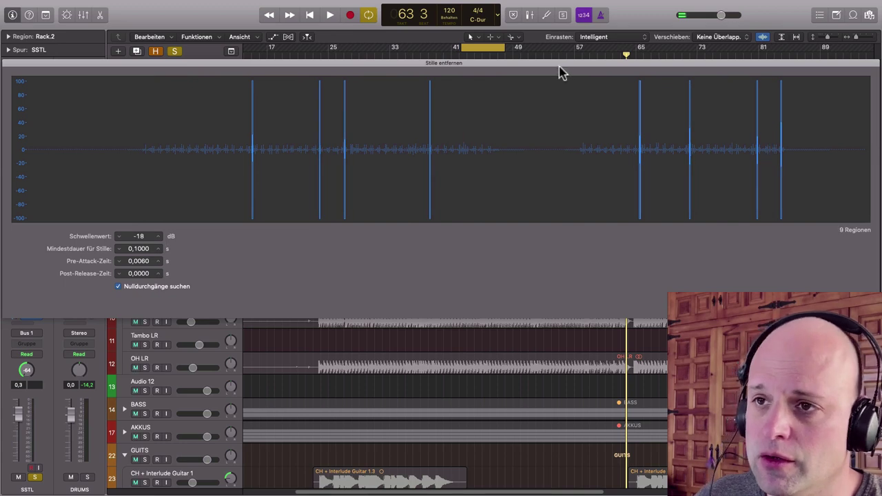
- Try a pre-attack time of 1.0060 s for the silence removal, and restore it to 0.0060 s
{"action": "left_click_drag", "start_coordinate": [528, 66], "coordinate": [601, 107]}
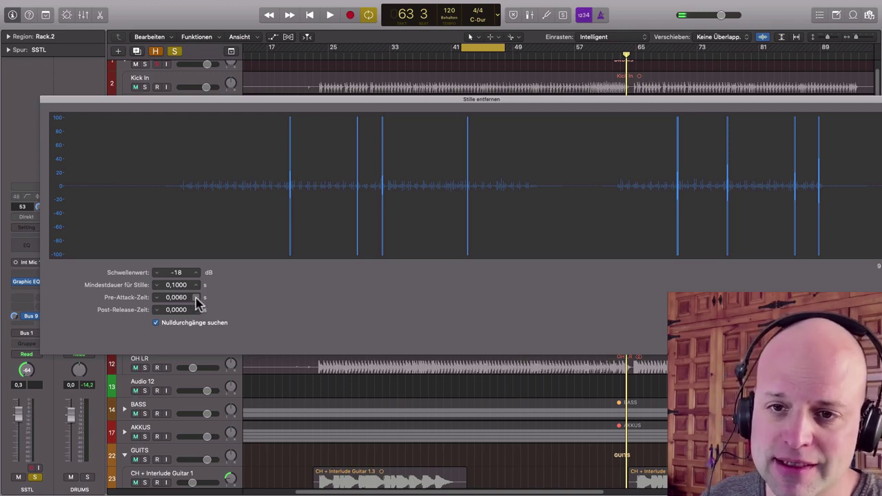
{"action": "left_click", "coordinate": [196, 296]}
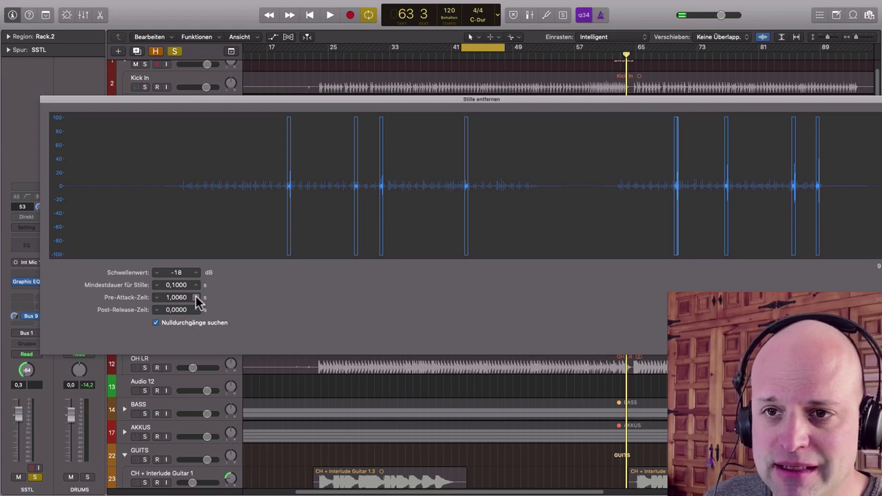
{"action": "left_click", "coordinate": [157, 297]}
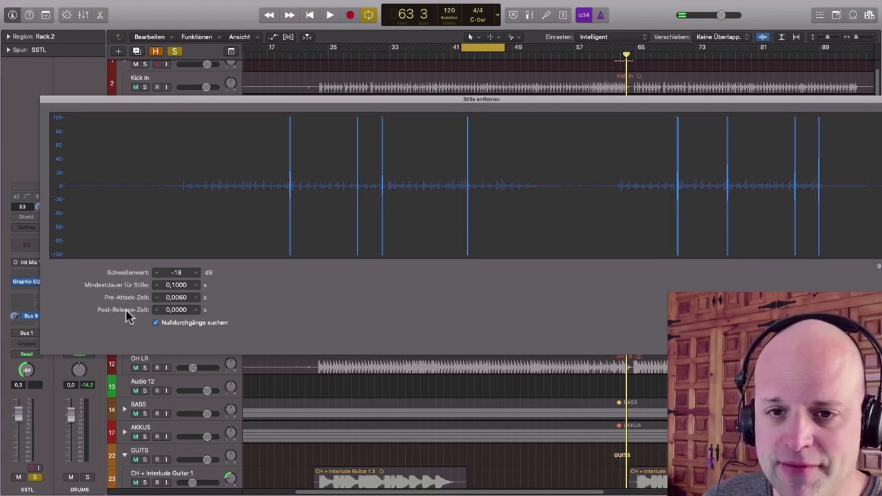
- Set the post-release time to 1.0000 s and apply the silence removal to the tom region
{"action": "left_click", "coordinate": [197, 310]}
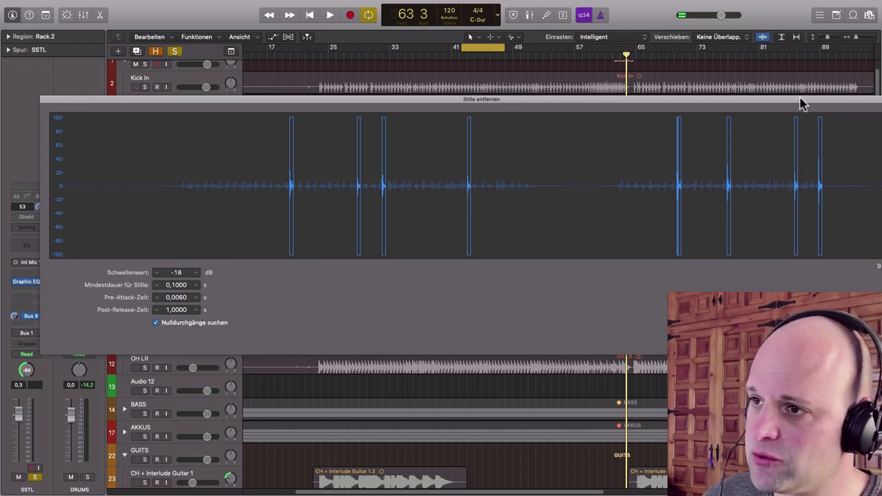
{"action": "left_click_drag", "start_coordinate": [801, 98], "coordinate": [717, 104]}
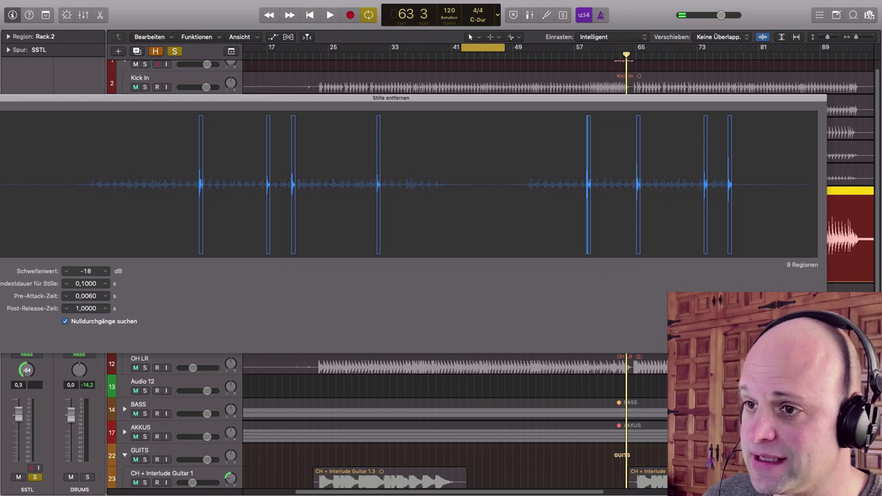
{"action": "key", "text": "Return"}
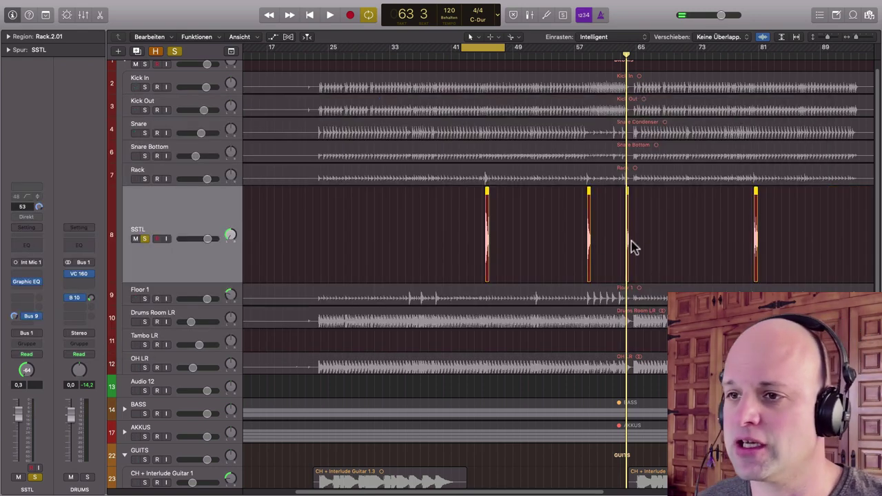
- Turn off the cycle range around bars 42 to 48
{"action": "scroll", "coordinate": [682, 236], "scroll_direction": "right", "scroll_amount": 4}
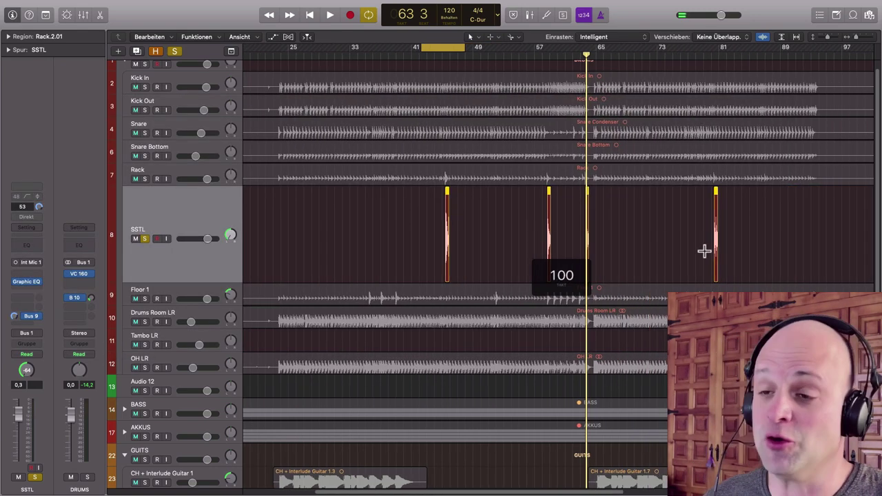
{"action": "scroll", "coordinate": [683, 247], "scroll_direction": "up", "scroll_amount": 2}
{"action": "scroll", "coordinate": [683, 246], "scroll_direction": "up", "scroll_amount": 5}
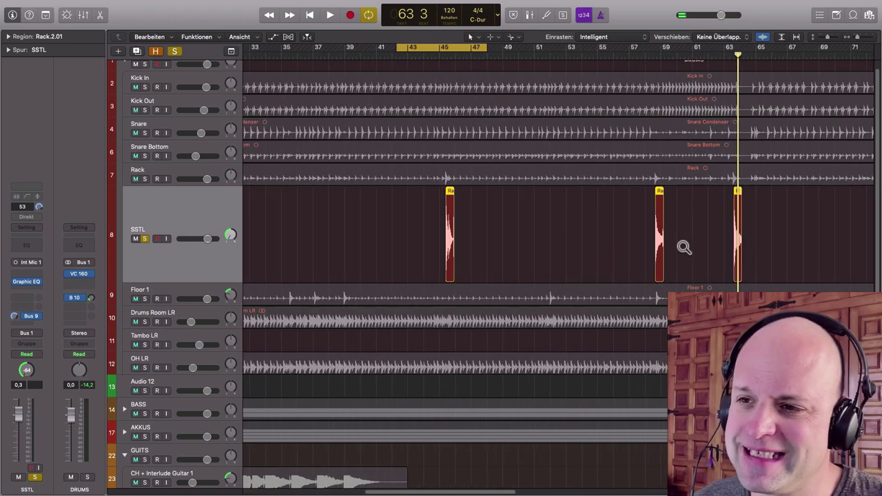
{"action": "scroll", "coordinate": [689, 253], "scroll_direction": "right", "scroll_amount": 8}
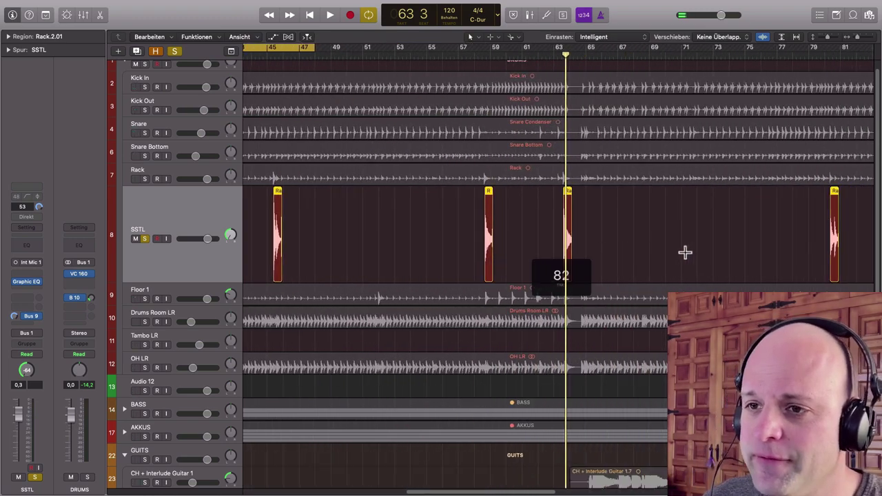
{"action": "scroll", "coordinate": [713, 258], "scroll_direction": "left", "scroll_amount": 10}
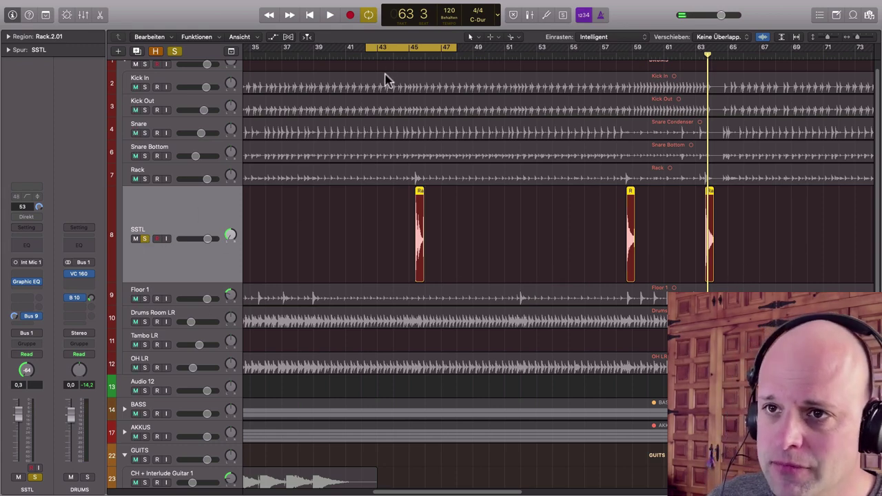
{"action": "left_click", "coordinate": [388, 52]}
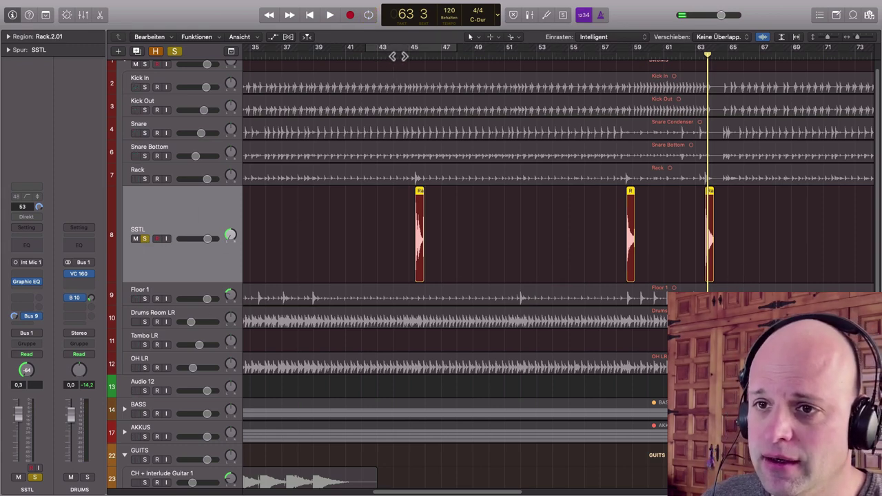
- Play back the first isolated tom hit on the SSTL track from around bar 44
{"action": "key", "text": "space"}
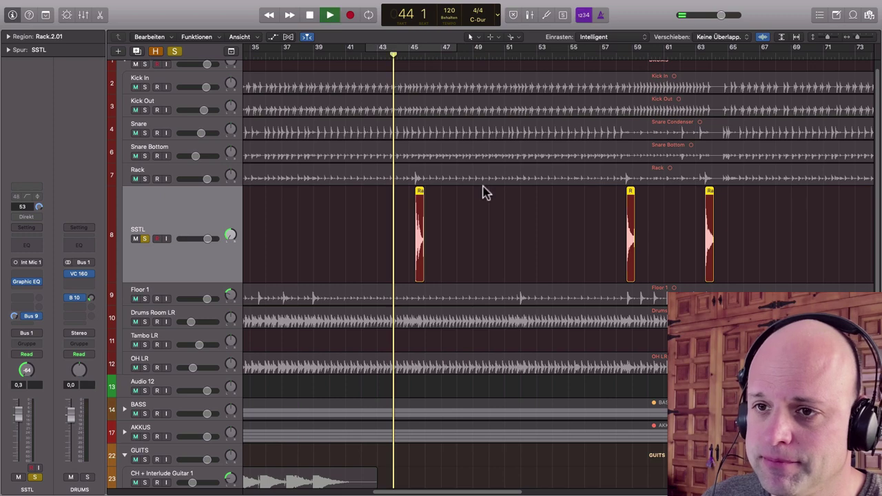
{"action": "scroll", "coordinate": [498, 251], "scroll_direction": "up", "scroll_amount": 10}
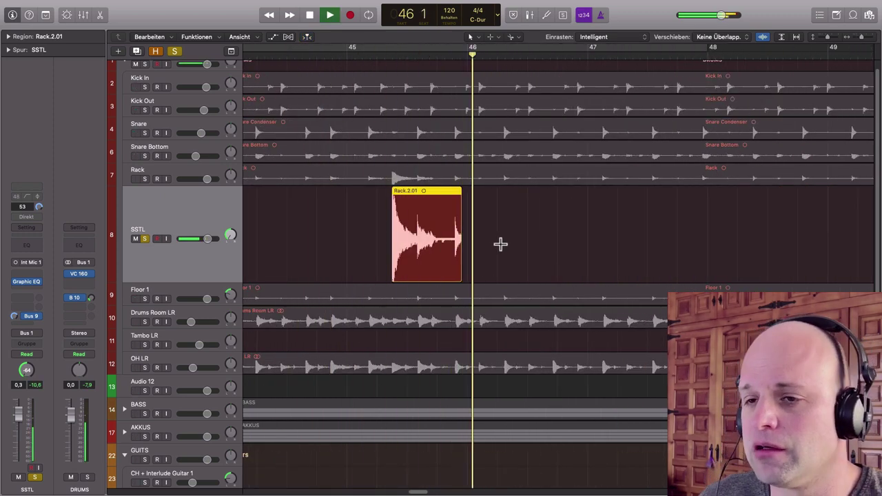
{"action": "key", "text": "space"}
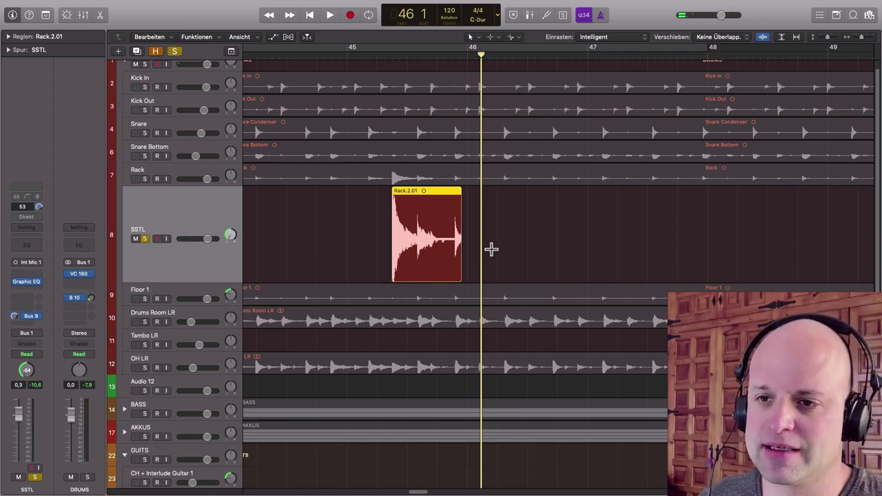
- Trim the end of the first tom region, Rack.2.01, to about position 45 3 2 and check its attack up close
{"action": "scroll", "coordinate": [499, 253], "scroll_direction": "up", "scroll_amount": 5}
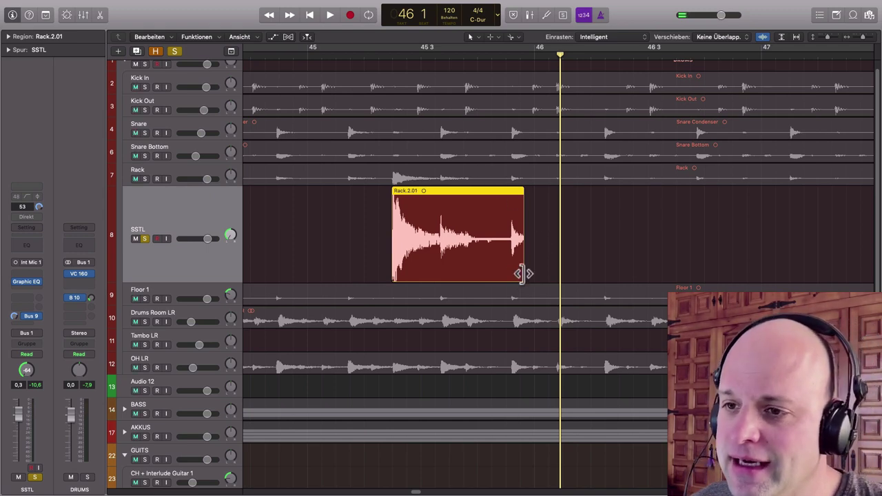
{"action": "left_click_drag", "start_coordinate": [522, 274], "coordinate": [438, 285]}
{"action": "left_click_drag", "start_coordinate": [365, 230], "coordinate": [455, 290]}
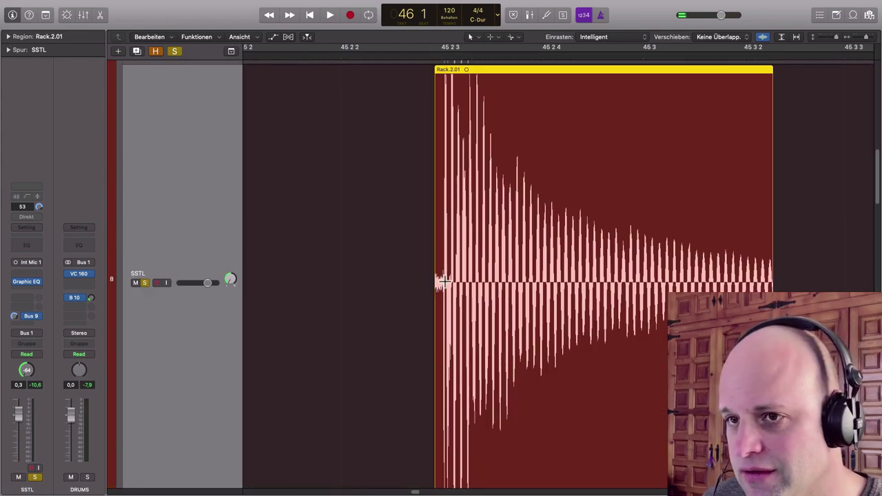
{"action": "left_click", "coordinate": [455, 235], "text": "ctrl+alt"}
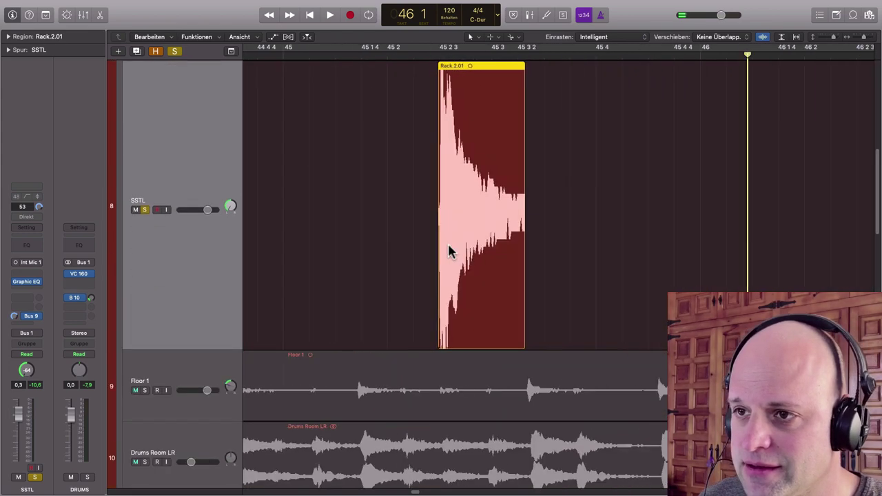
{"action": "key", "text": "super+Left"}
{"action": "scroll", "coordinate": [615, 239], "scroll_direction": "right", "scroll_amount": 3}
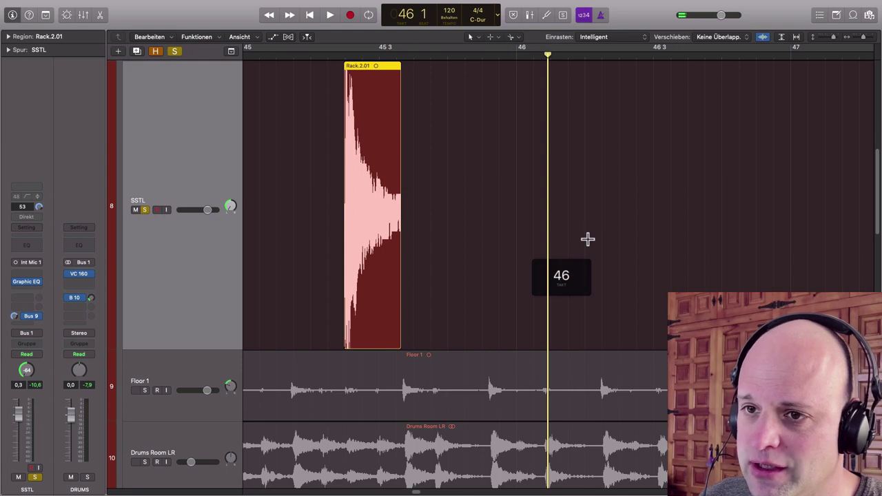
- Select all tom regions on the SSTL track and audition the first hit from around bar 45
{"action": "left_click", "coordinate": [400, 66]}
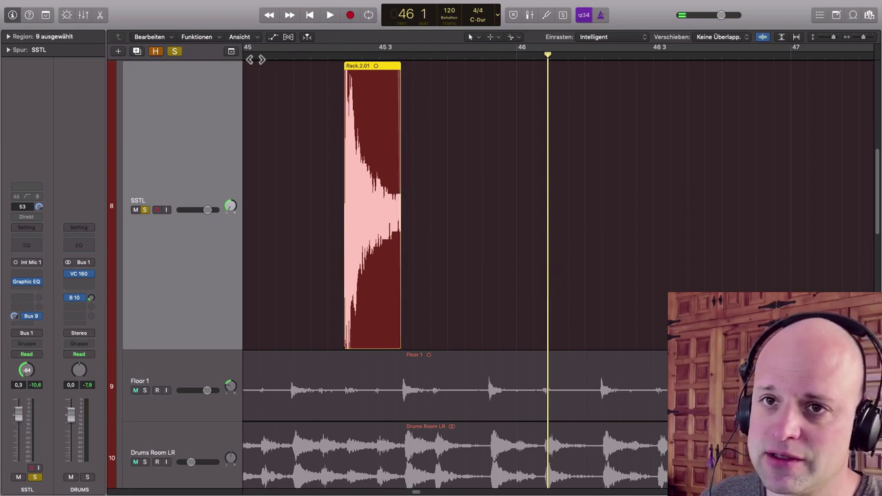
{"action": "left_click", "coordinate": [261, 55]}
{"action": "key", "text": "space"}
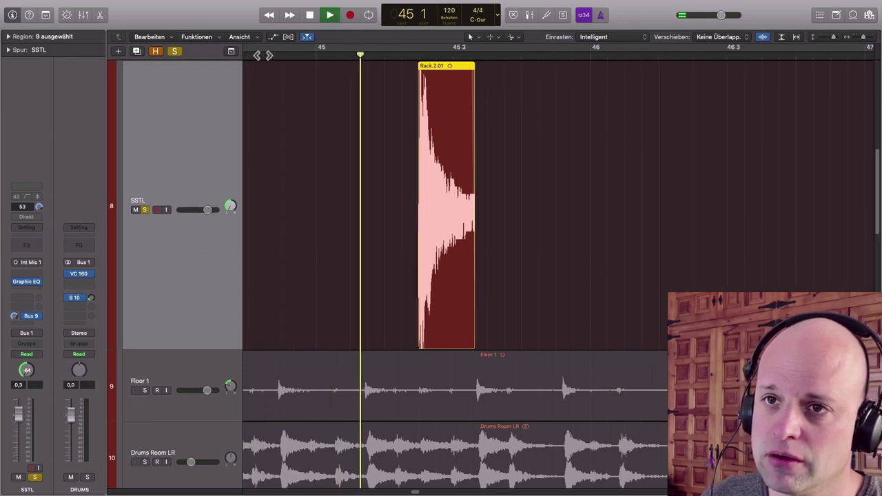
{"action": "key", "text": "space"}
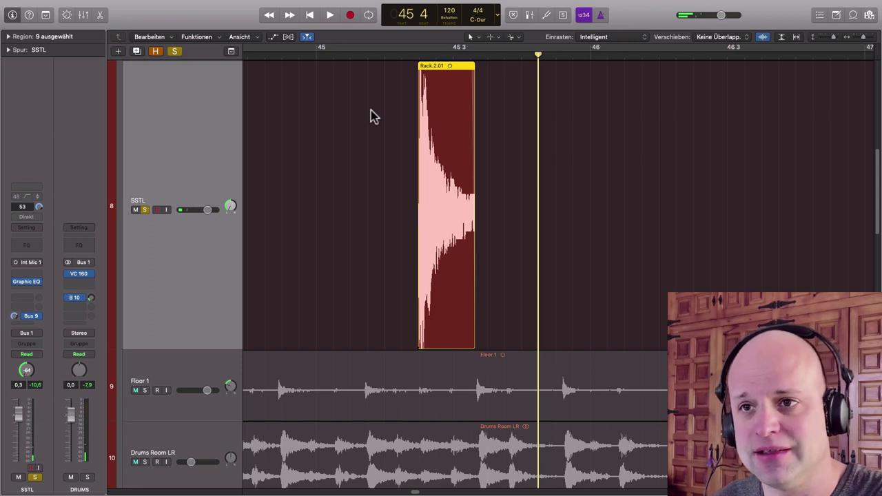
{"action": "left_click", "coordinate": [357, 58]}
{"action": "key", "text": "space"}
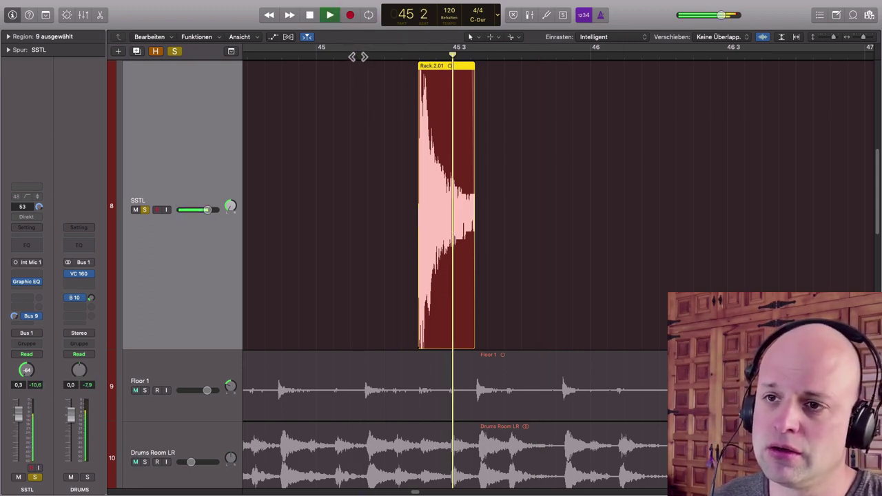
- Extend the ends of the selected tom regions slightly with a short fade-out, and audition the first hit
{"action": "mouse_move", "coordinate": [475, 335]}
{"action": "left_mouse_down"}
{"action": "mouse_move", "coordinate": [486, 335]}
{"action": "mouse_move", "coordinate": [478, 337]}
{"action": "left_mouse_up"}
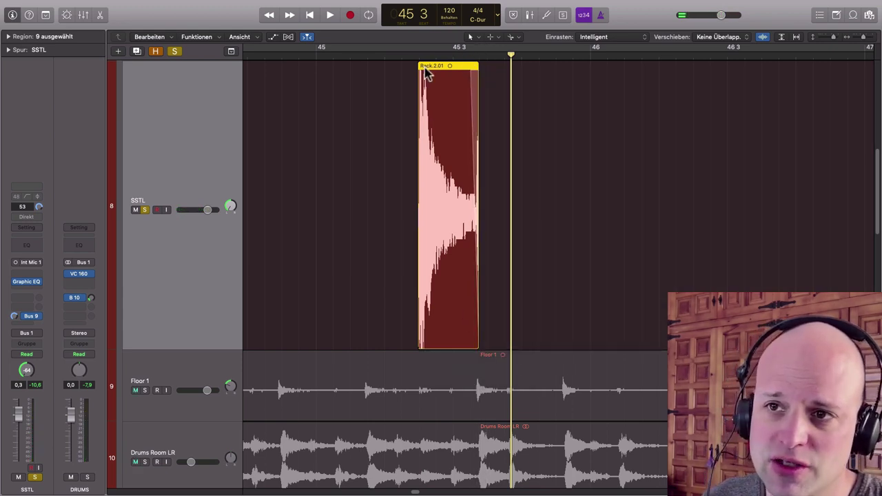
{"action": "left_click", "coordinate": [373, 56]}
{"action": "key", "text": "space"}
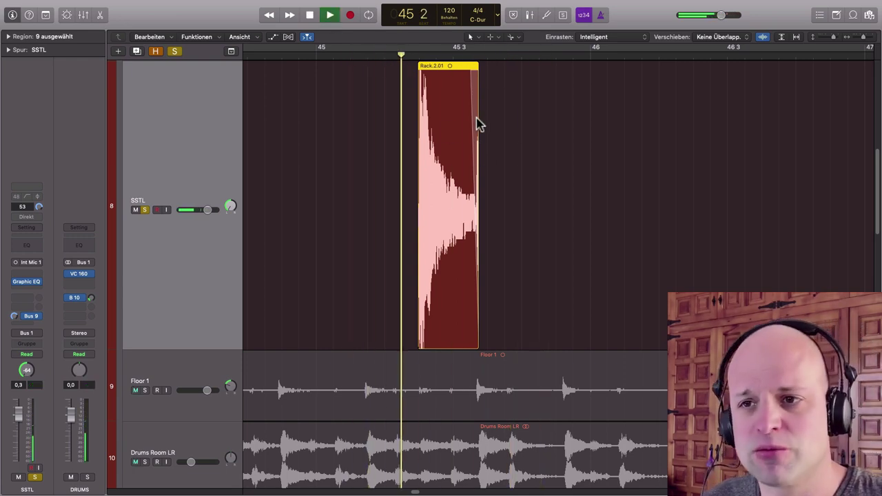
{"action": "key", "text": "space"}
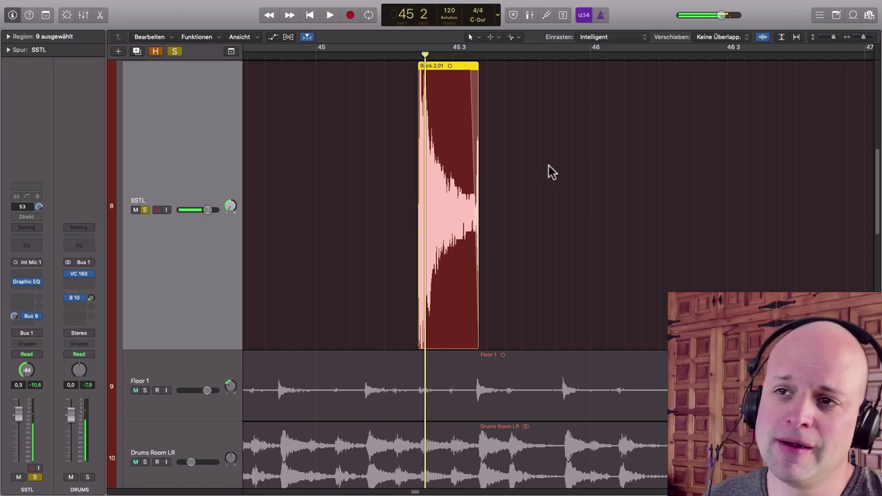
- Examine the end of the second tom region, Rack.2.02, near bar 58 and play it back
{"action": "left_click", "coordinate": [545, 172], "text": "ctrl+alt"}
{"action": "left_click", "coordinate": [632, 181], "text": "ctrl+alt"}
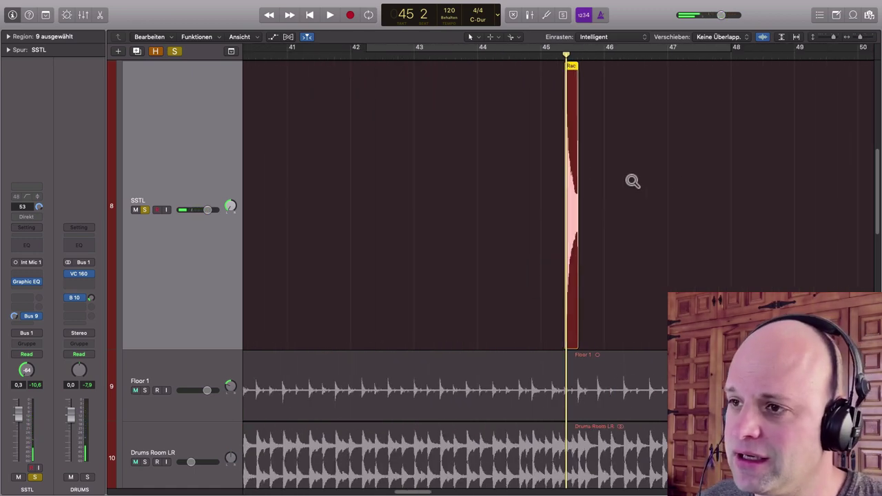
{"action": "scroll", "coordinate": [644, 184], "scroll_direction": "right", "scroll_amount": 10}
{"action": "left_click_drag", "start_coordinate": [412, 108], "coordinate": [553, 300]}
{"action": "scroll", "coordinate": [541, 312], "scroll_direction": "down", "scroll_amount": 1}
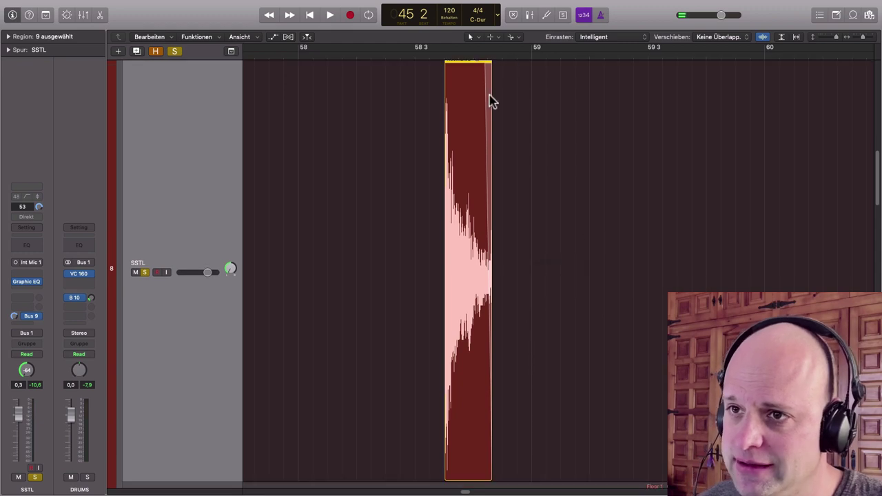
{"action": "scroll", "coordinate": [495, 185], "scroll_direction": "up", "scroll_amount": 1}
{"action": "scroll", "coordinate": [494, 185], "scroll_direction": "down", "scroll_amount": 1}
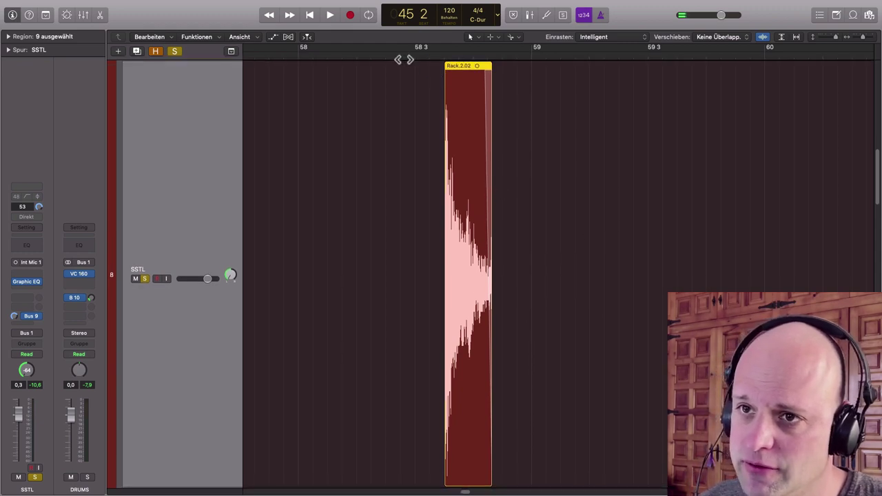
{"action": "left_click", "coordinate": [386, 55]}
{"action": "key", "text": "space"}
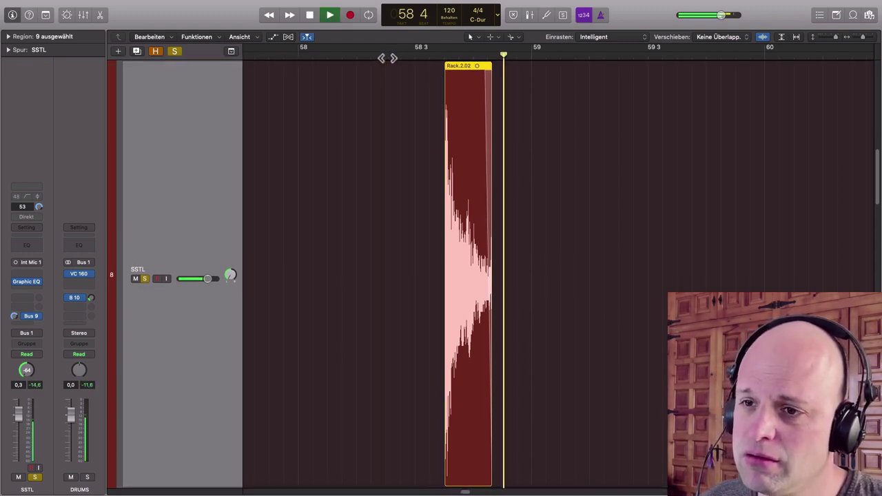
{"action": "key", "text": "space"}
- Select only region Rack.2.02, stretch its fade-out over most of its length and audition the hit
{"action": "key", "text": "super+Right"}
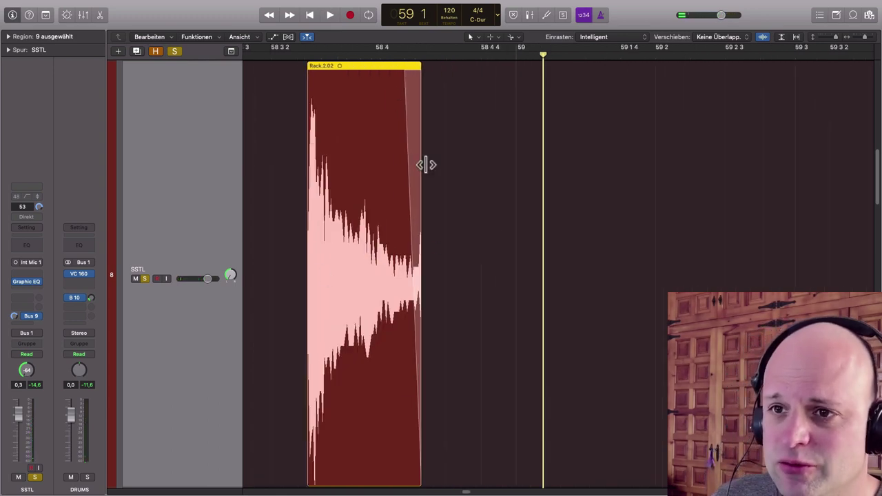
{"action": "left_click", "coordinate": [433, 93]}
{"action": "left_click_drag", "start_coordinate": [401, 74], "coordinate": [335, 87]}
{"action": "scroll", "coordinate": [338, 148], "scroll_direction": "left", "scroll_amount": 1}
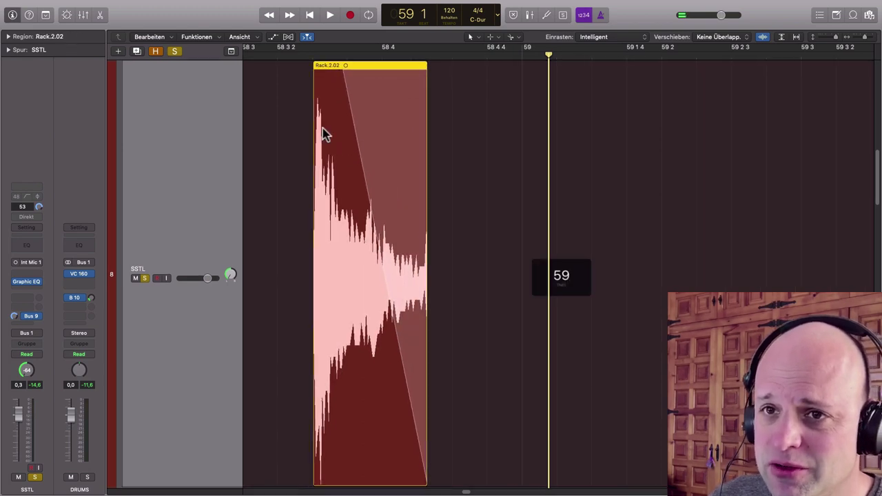
{"action": "left_click", "coordinate": [268, 55]}
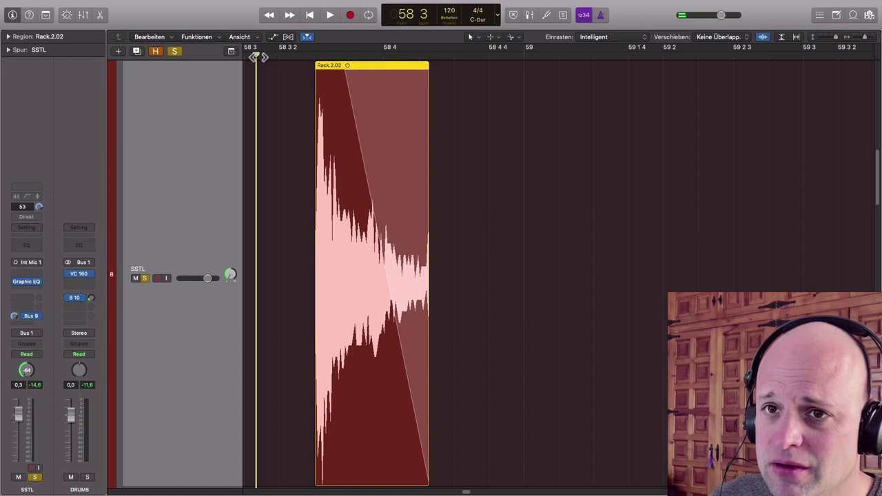
{"action": "key", "text": "space"}
{"action": "key", "text": "space"}
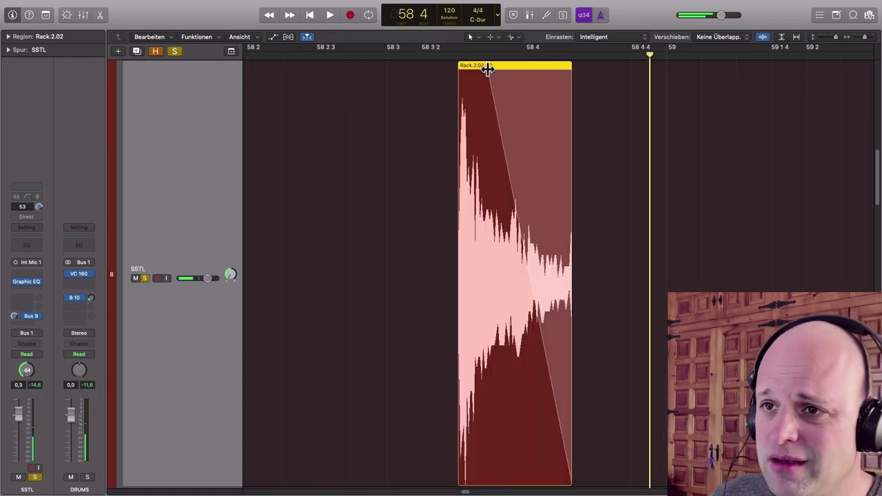
- Shorten the fade-out of Rack.2.02, audition a tighter trim, and set the region's end at about position 58 4
{"action": "left_click_drag", "start_coordinate": [488, 69], "coordinate": [499, 73]}
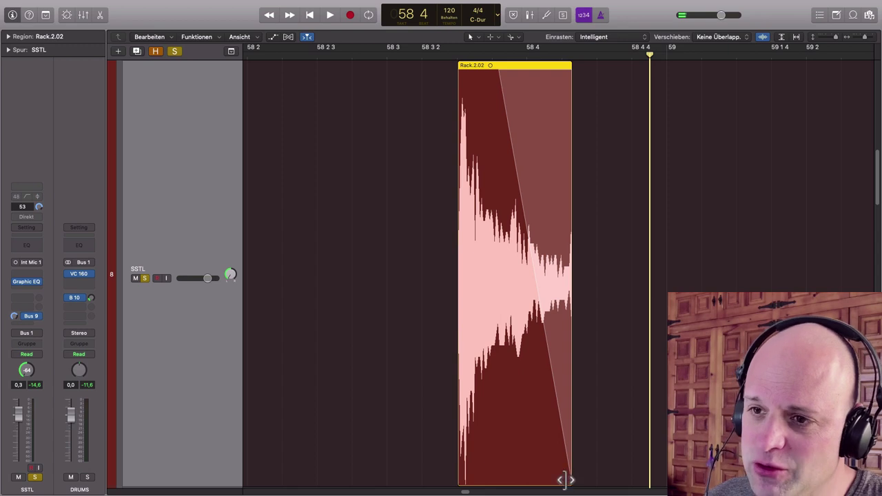
{"action": "left_click_drag", "start_coordinate": [564, 481], "coordinate": [509, 480]}
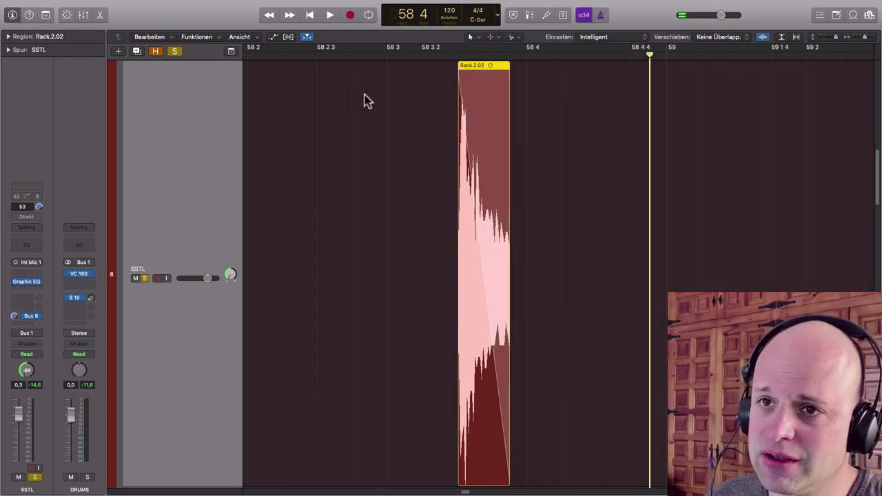
{"action": "left_click", "coordinate": [336, 53]}
{"action": "key", "text": "space"}
{"action": "key", "text": "space"}
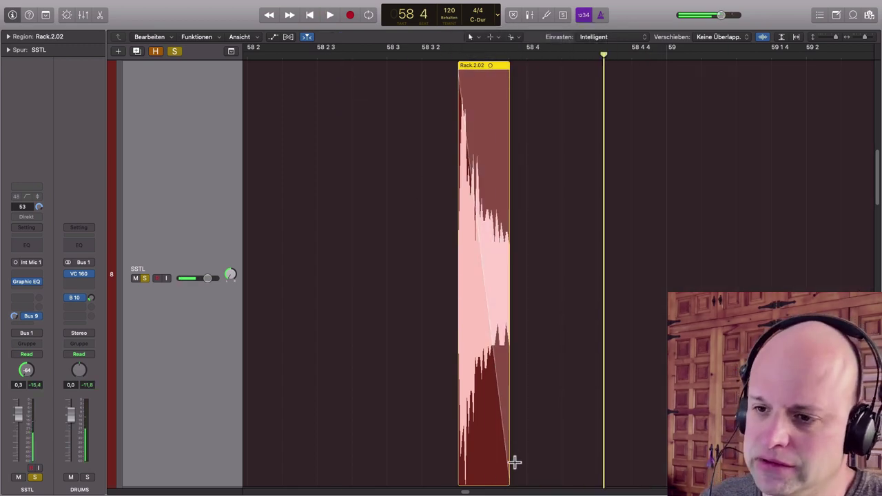
{"action": "left_click_drag", "start_coordinate": [515, 463], "coordinate": [532, 462]}
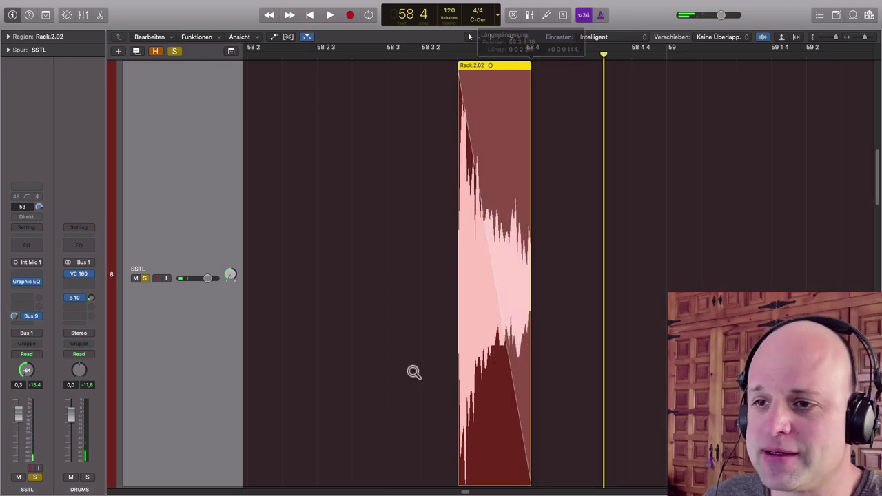
- Examine the stripped tom regions on the SSTL track from around bar 45 to bar 81 against the other drum tracks
{"action": "scroll", "coordinate": [419, 374], "scroll_direction": "left", "scroll_amount": 2}
{"action": "scroll", "coordinate": [419, 374], "scroll_direction": "left", "scroll_amount": 3}
{"action": "scroll", "coordinate": [411, 376], "scroll_direction": "down", "scroll_amount": 5}
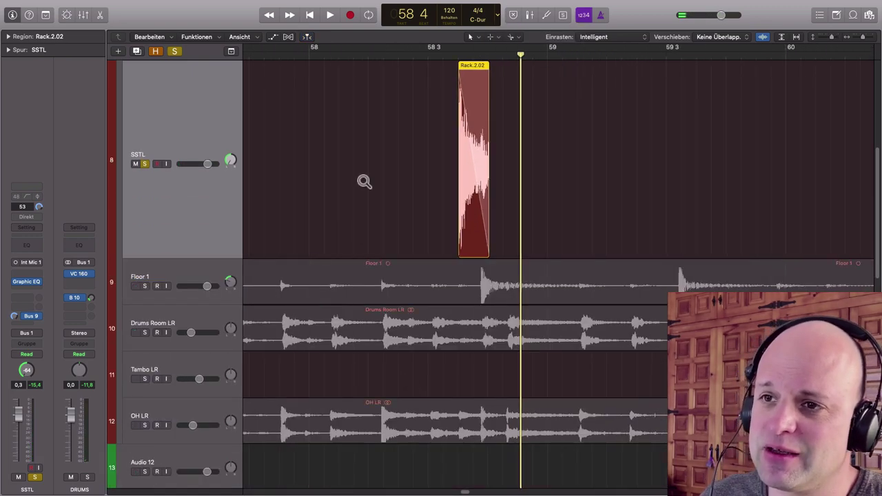
{"action": "scroll", "coordinate": [366, 185], "scroll_direction": "left", "scroll_amount": 5}
{"action": "scroll", "coordinate": [657, 209], "scroll_direction": "left", "scroll_amount": 1}
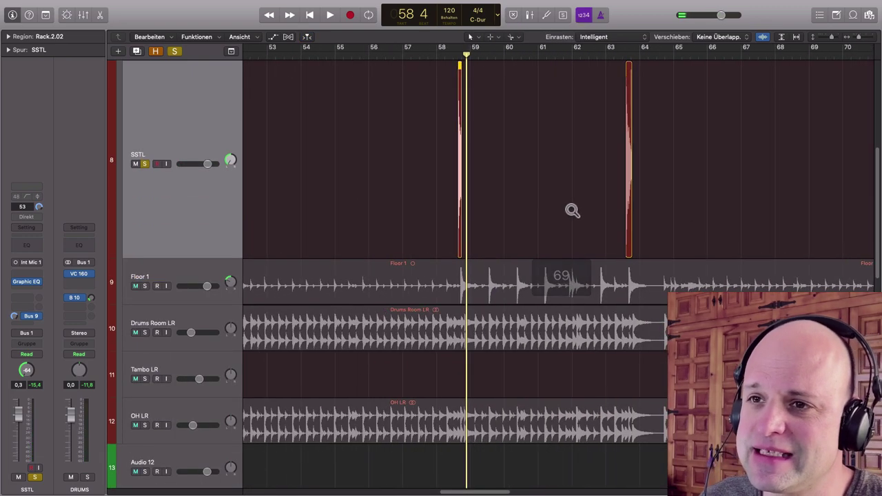
{"action": "scroll", "coordinate": [571, 210], "scroll_direction": "down", "scroll_amount": 3}
{"action": "scroll", "coordinate": [570, 231], "scroll_direction": "down", "scroll_amount": 2}
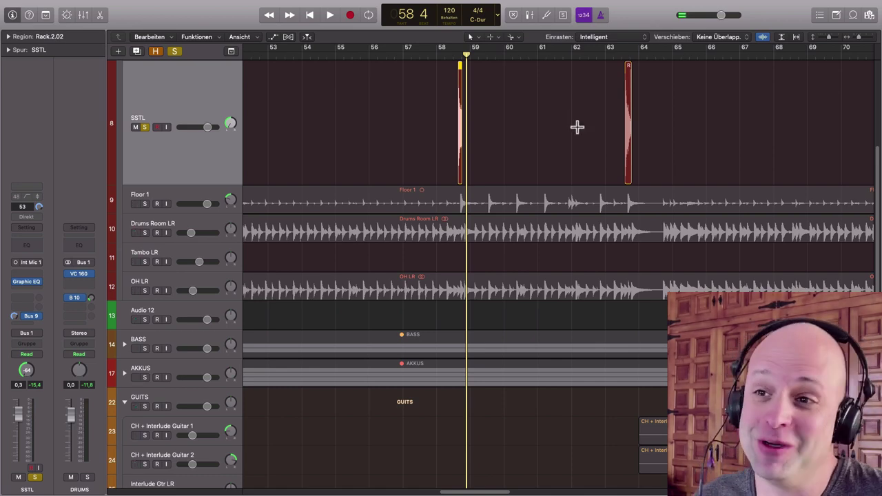
{"action": "scroll", "coordinate": [578, 127], "scroll_direction": "up", "scroll_amount": 5}
{"action": "scroll", "coordinate": [550, 220], "scroll_direction": "down", "scroll_amount": 3}
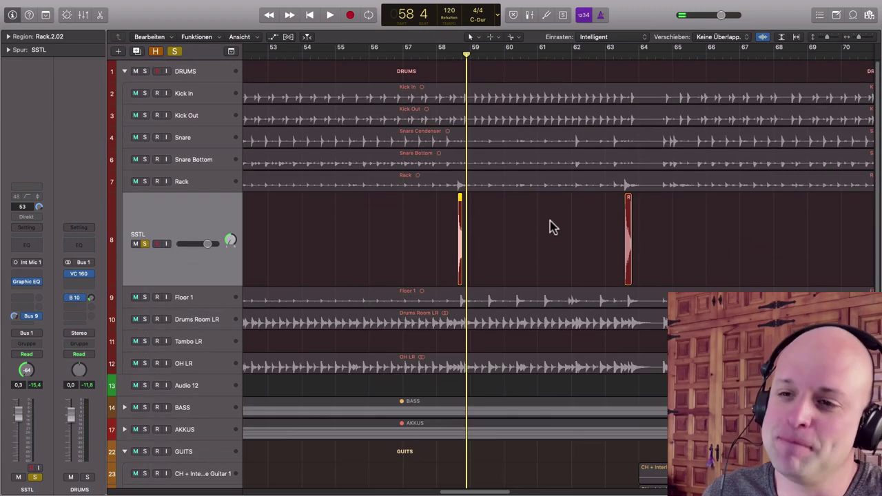
{"action": "key", "text": "super+Left"}
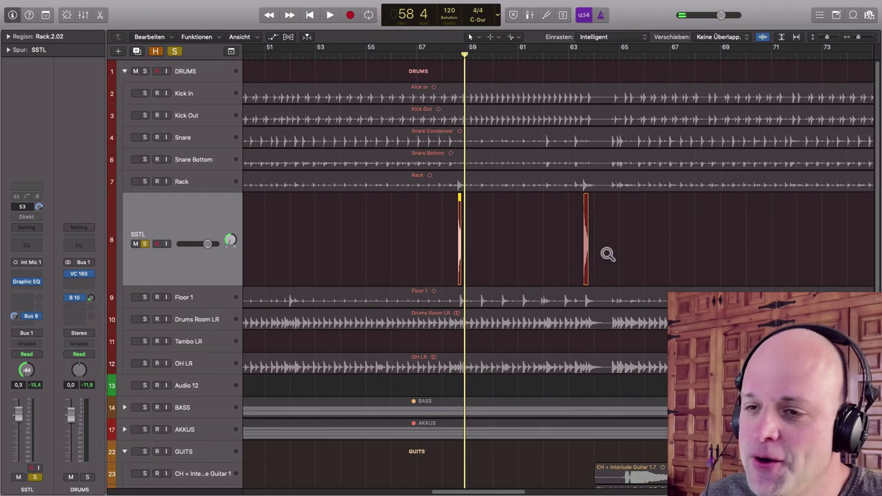
{"action": "scroll", "coordinate": [608, 254], "scroll_direction": "down", "scroll_amount": 4}
{"action": "scroll", "coordinate": [665, 255], "scroll_direction": "right", "scroll_amount": 3}
{"action": "scroll", "coordinate": [682, 257], "scroll_direction": "down", "scroll_amount": 1}
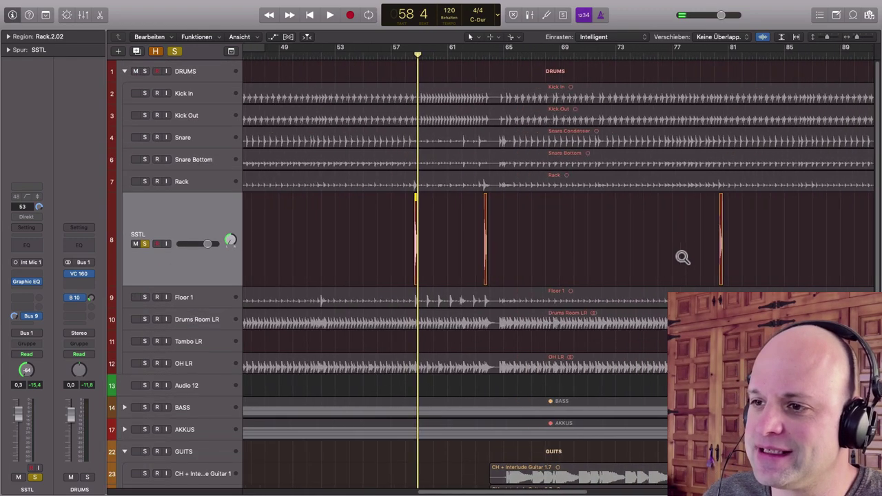
{"action": "scroll", "coordinate": [689, 257], "scroll_direction": "down", "scroll_amount": 1}
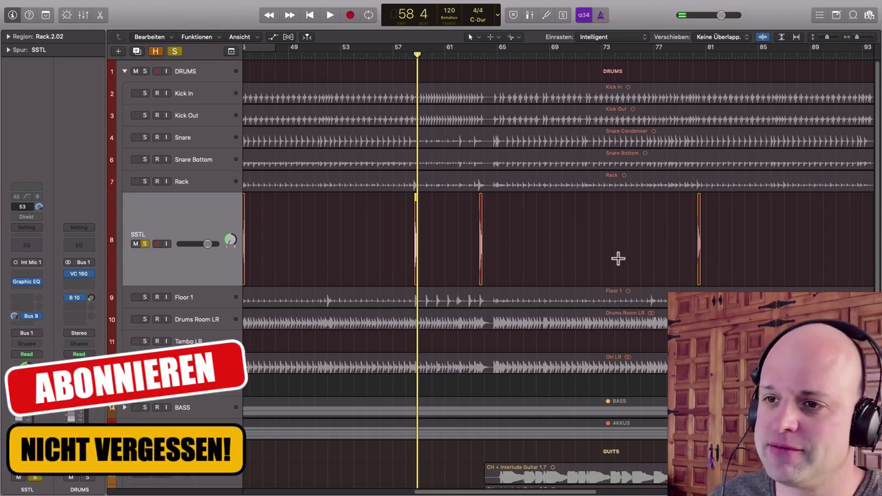
- Deselect the tom regions and survey the stripped SSTL track across the whole arrangement
{"action": "left_click", "coordinate": [461, 224]}
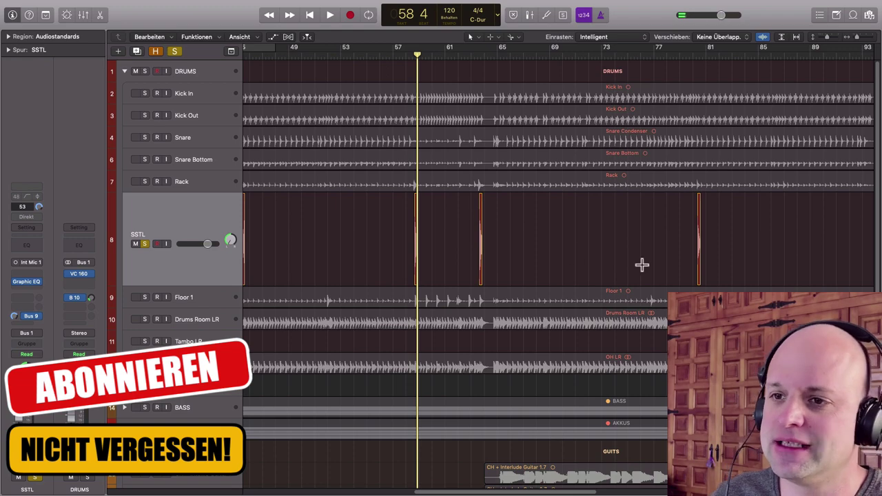
{"action": "scroll", "coordinate": [636, 260], "scroll_direction": "up", "scroll_amount": 2}
{"action": "scroll", "coordinate": [631, 259], "scroll_direction": "down", "scroll_amount": 2}
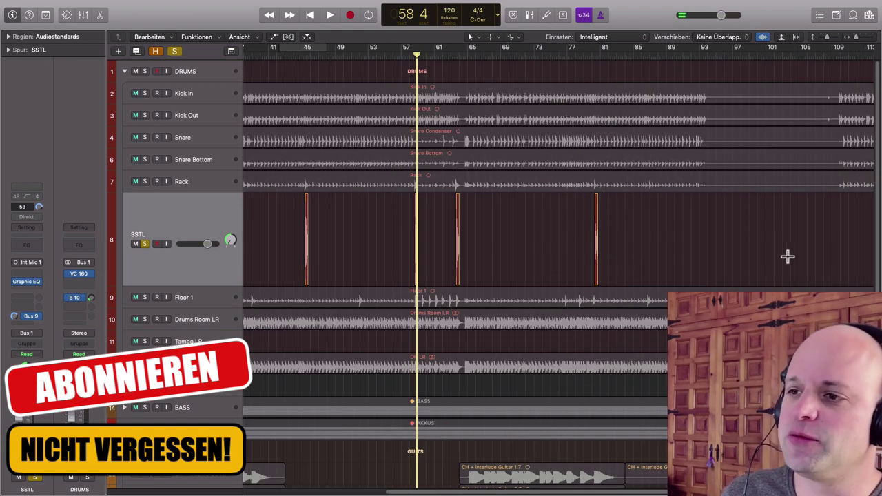
{"action": "scroll", "coordinate": [740, 257], "scroll_direction": "down", "scroll_amount": 3}
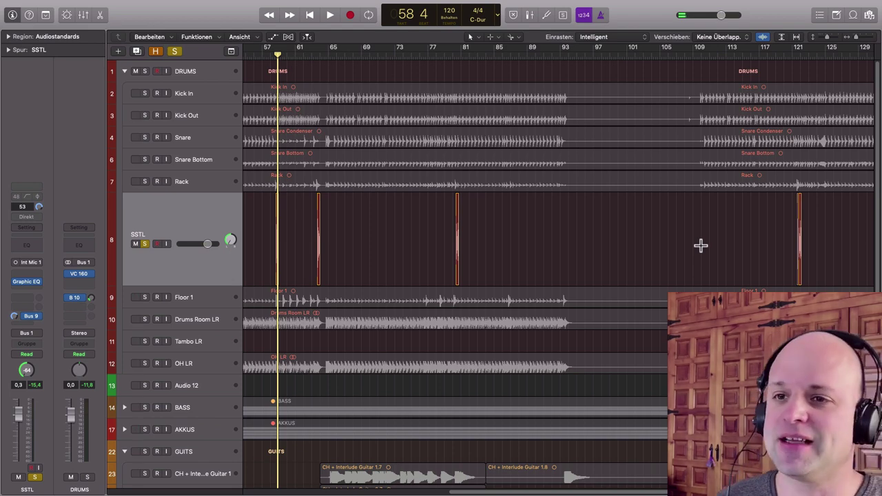
{"action": "left_click", "coordinate": [584, 241], "text": "ctrl+alt"}
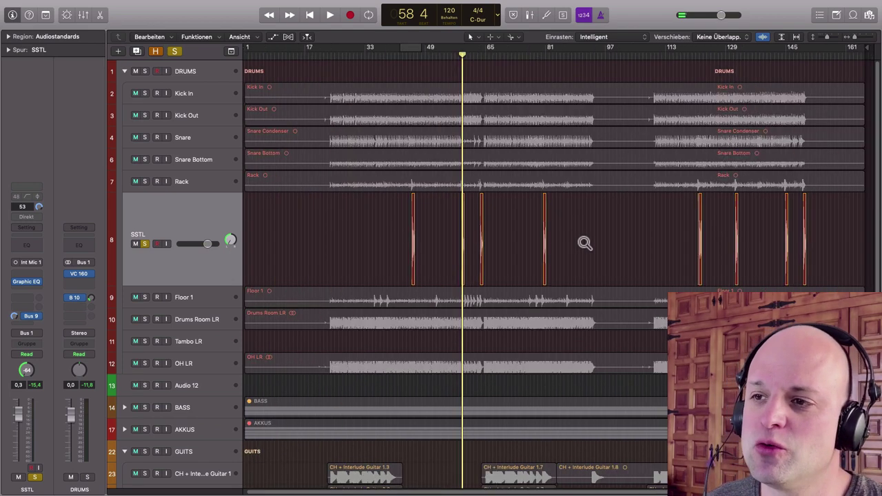
{"action": "left_click", "coordinate": [585, 242], "text": "ctrl+alt"}
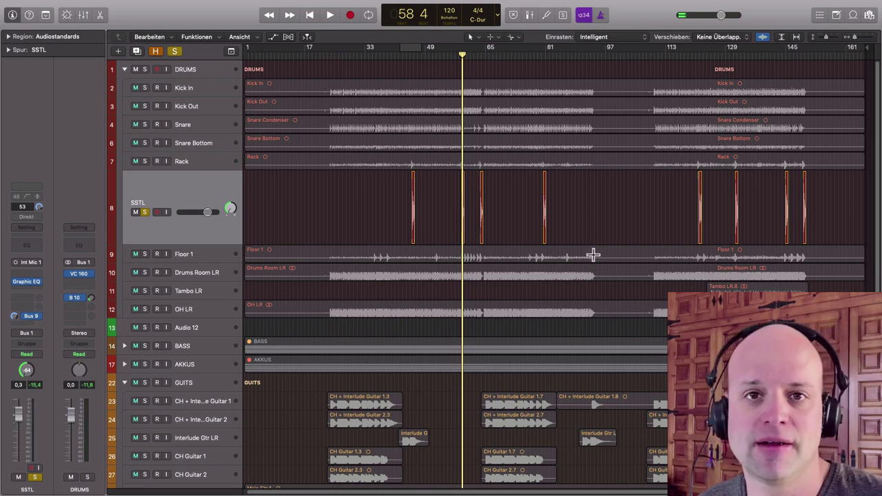